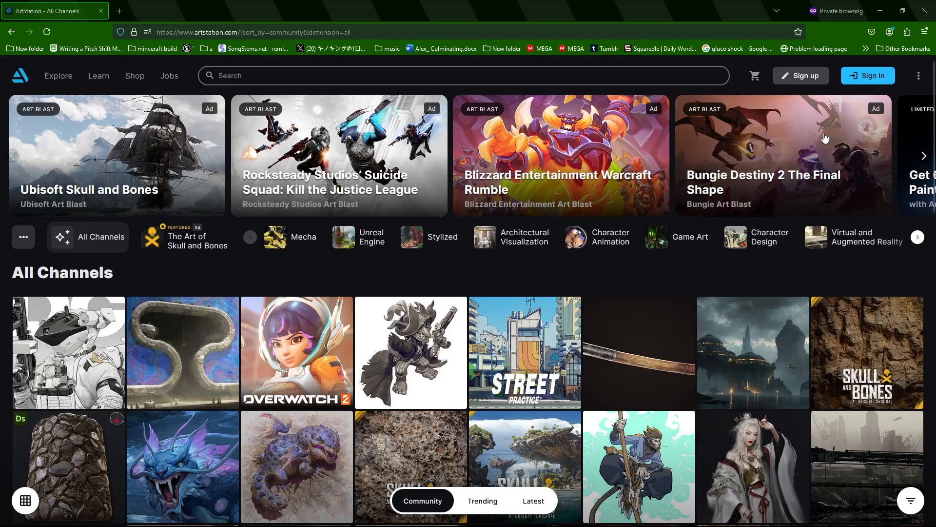
Sign in to the existing account, review the filled-in artist profile form and continue past it.
click(849, 80)
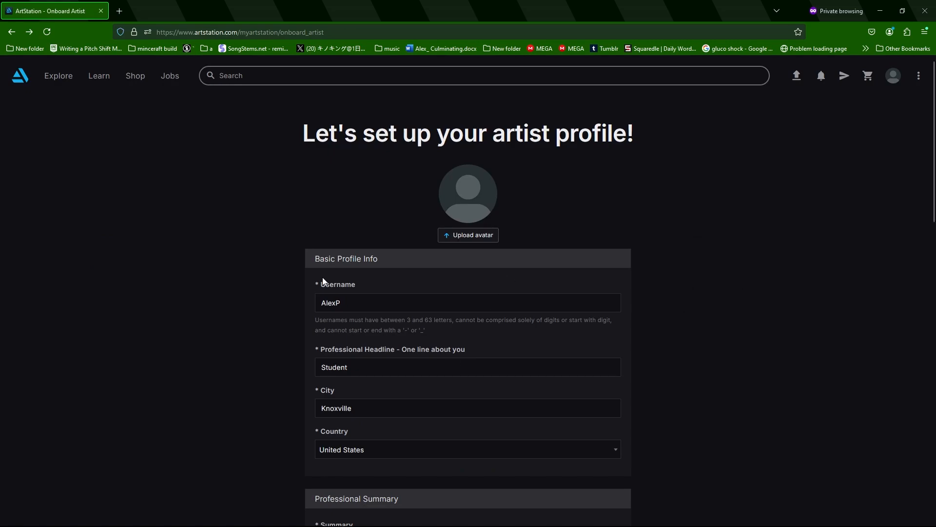
scroll(370, 400, down, 4)
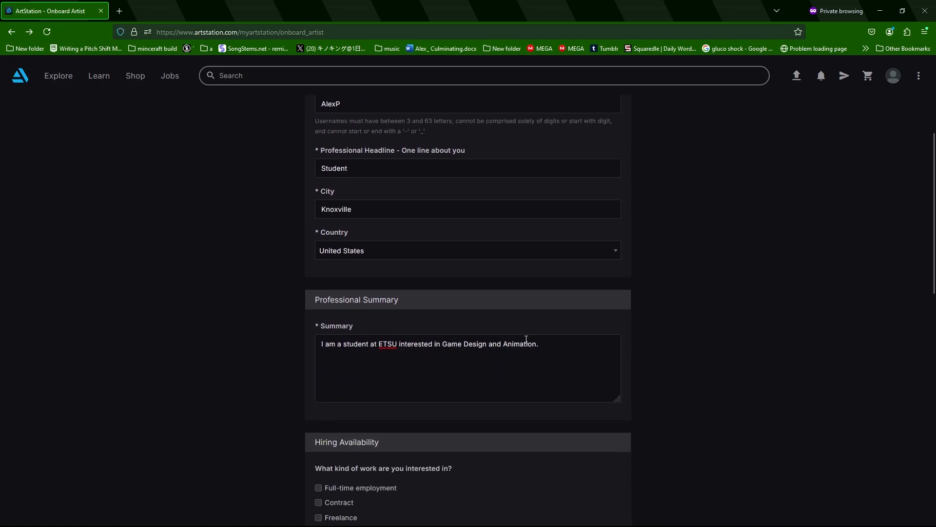
scroll(526, 339, down, 4)
scroll(408, 329, down, 8)
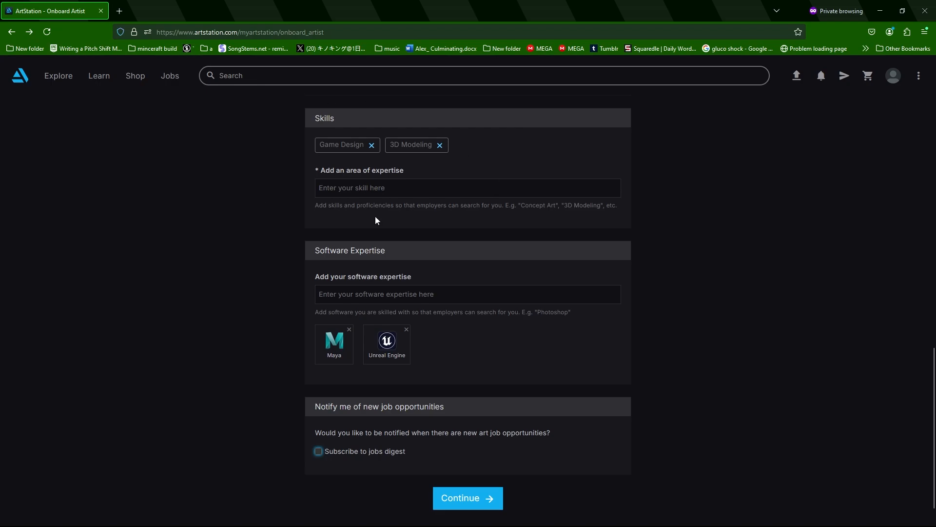
scroll(462, 394, down, 1)
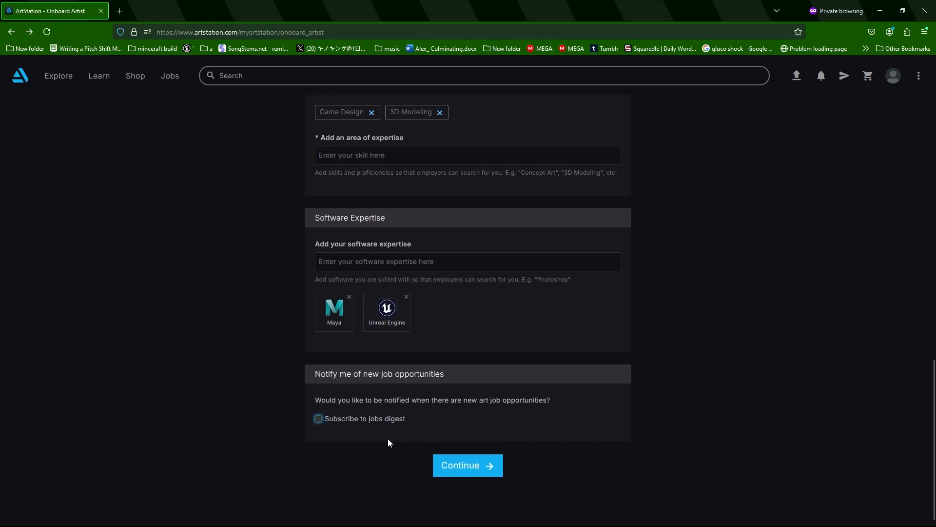
click(483, 467)
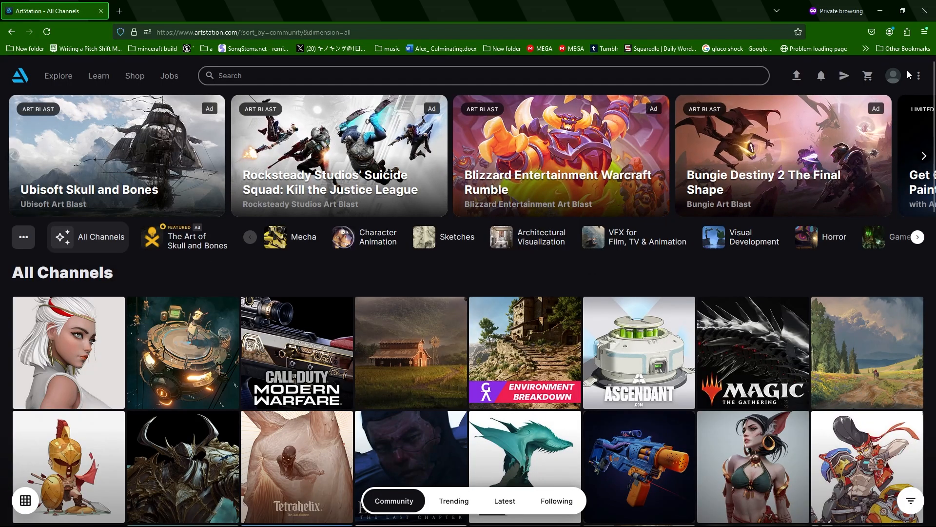
Go to the account's own profile page and start uploading a new portfolio project.
click(896, 77)
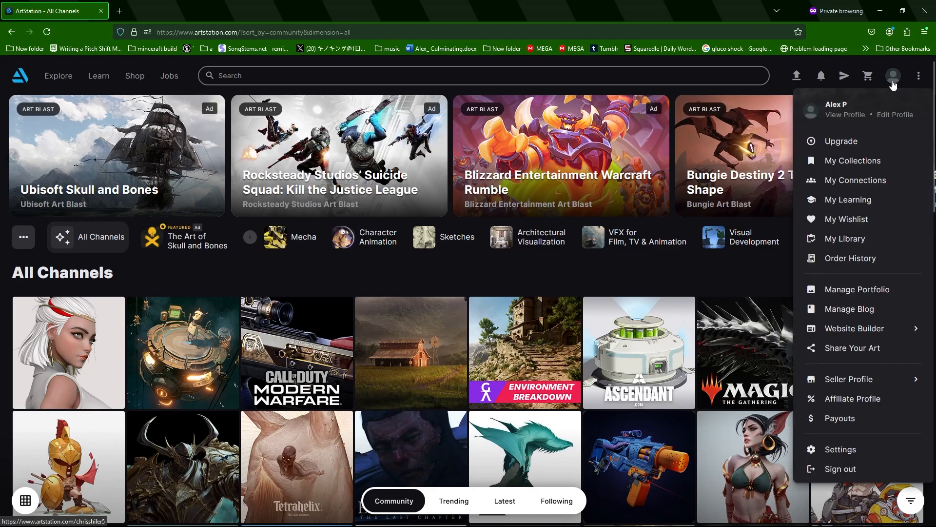
click(847, 118)
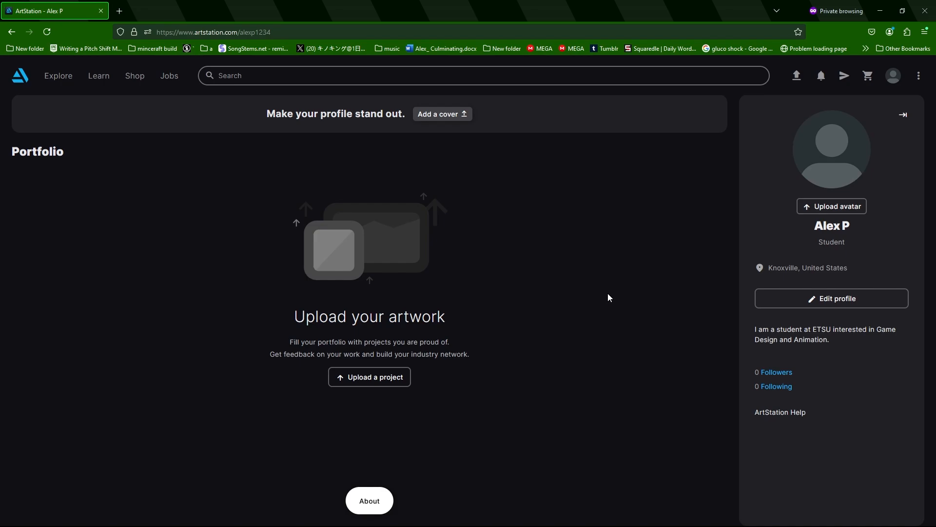
click(375, 377)
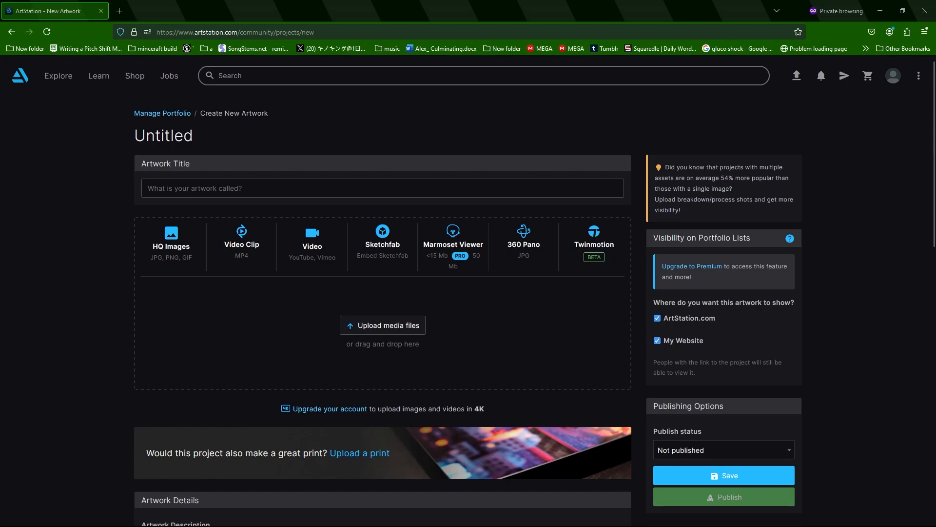
Bring the maya images folder beside the new artwork page and upload the back wire and back_shaded images.
drag(935, 105, 762, 134)
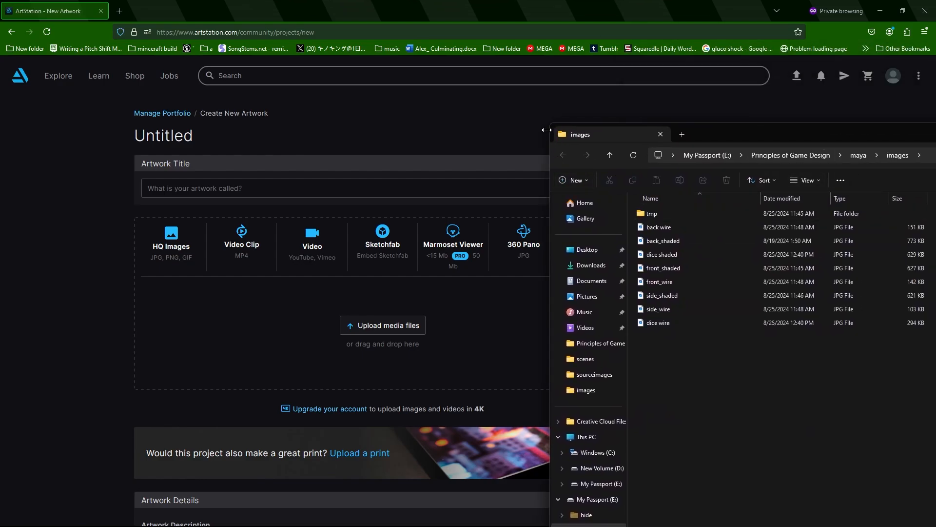
drag(546, 130, 562, 130)
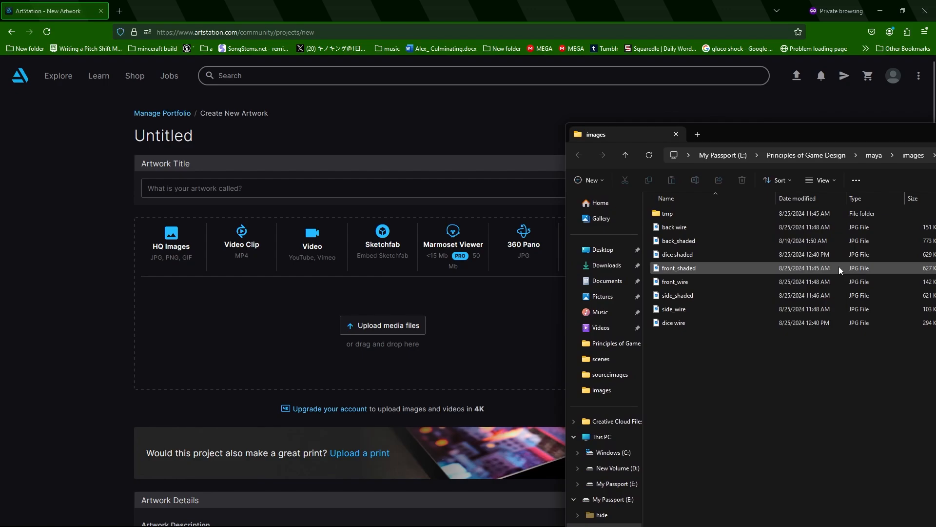
click(695, 227)
ctrl+click(691, 237)
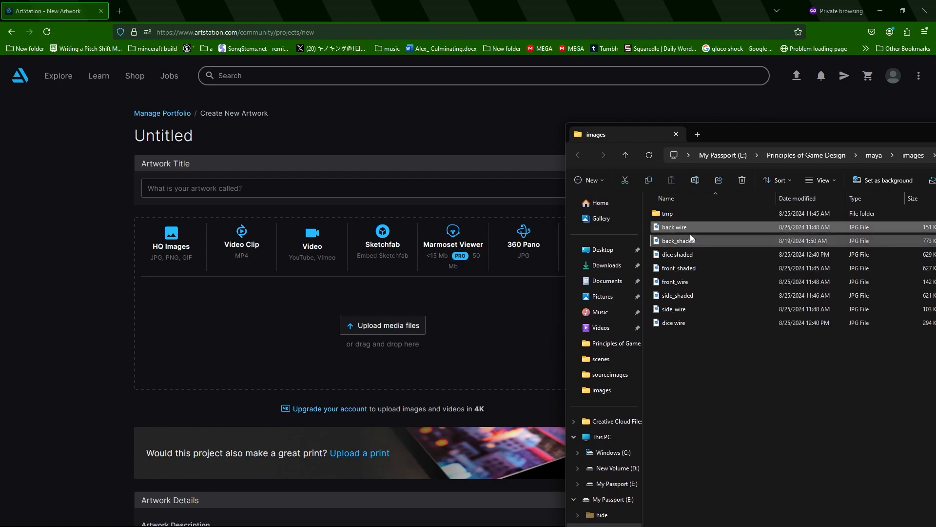
drag(691, 238, 469, 291)
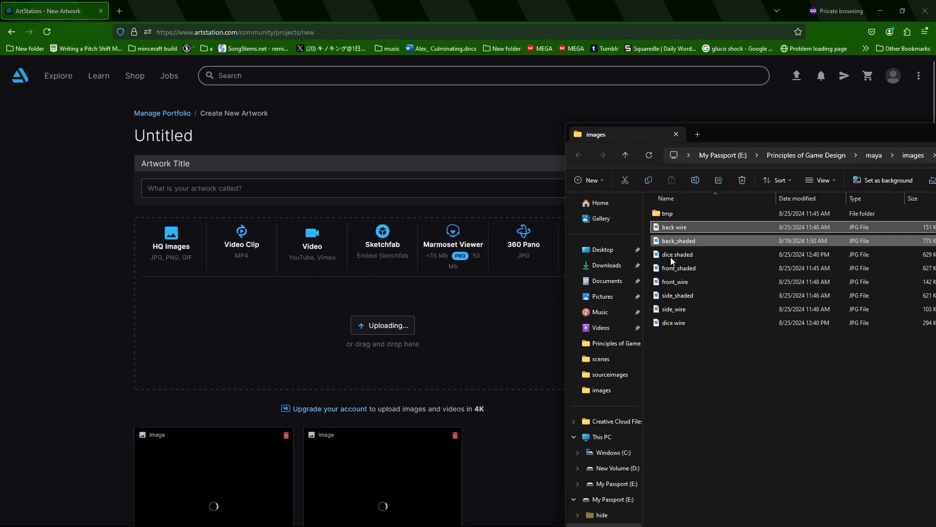
Add the front_shaded and front_wire images from the folder to the artwork's media uploads.
click(701, 268)
ctrl+click(692, 281)
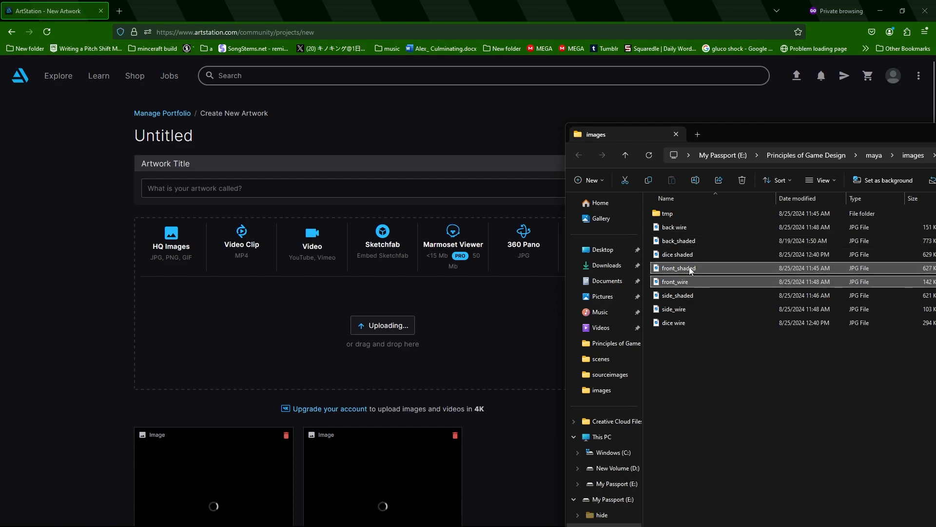
drag(691, 271, 507, 278)
Upload the side_wire and dice wire images to the artwork, and move the folder window out of the way.
click(683, 310)
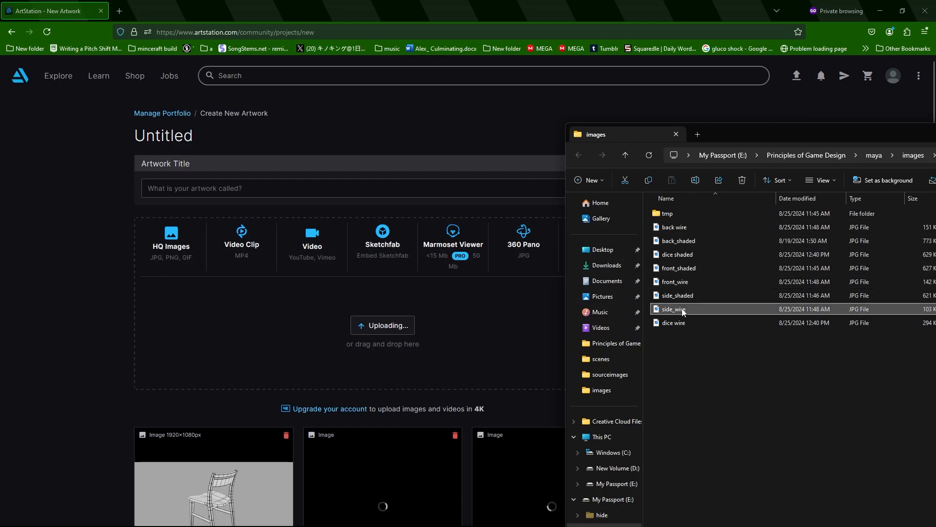
ctrl+click(681, 317)
drag(695, 311, 435, 349)
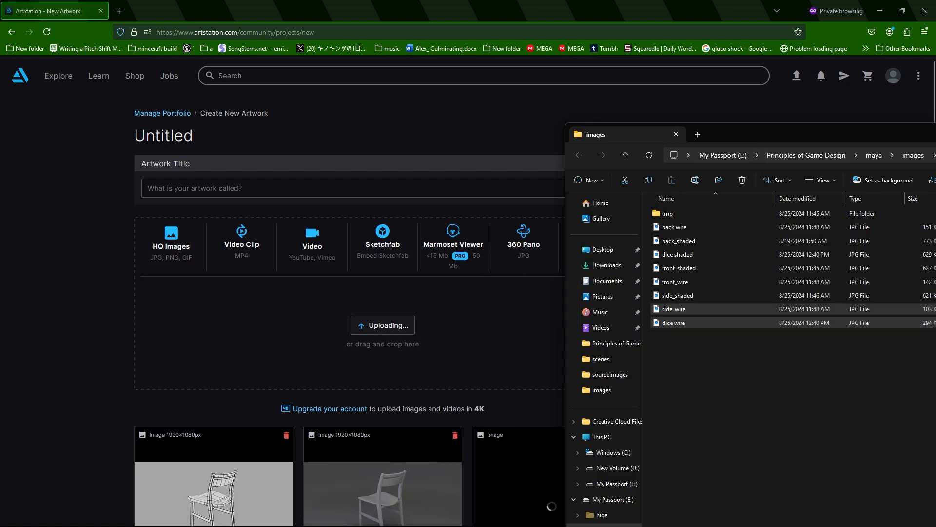
drag(935, 135, 935, 30)
Look over the uploaded chair images and title the artwork "Chair".
scroll(522, 379, down, 6)
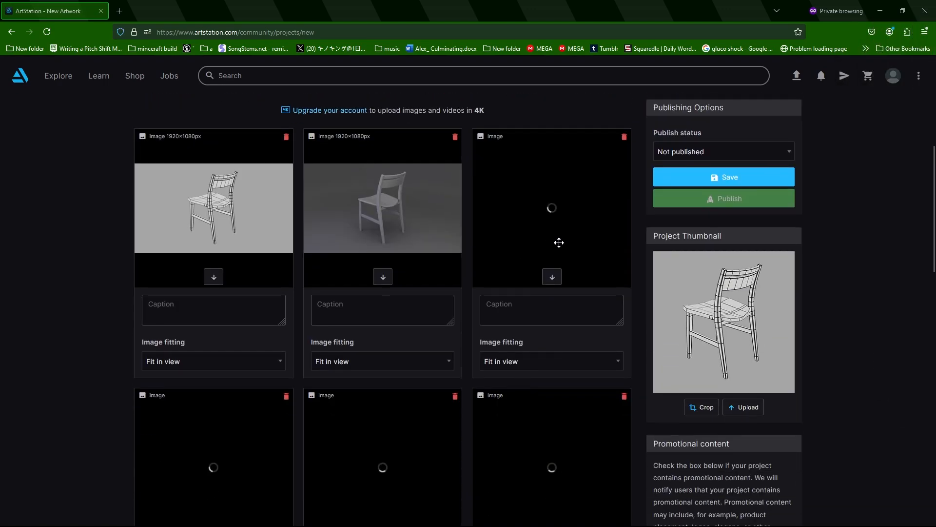
scroll(414, 407, down, 3)
scroll(423, 412, up, 3)
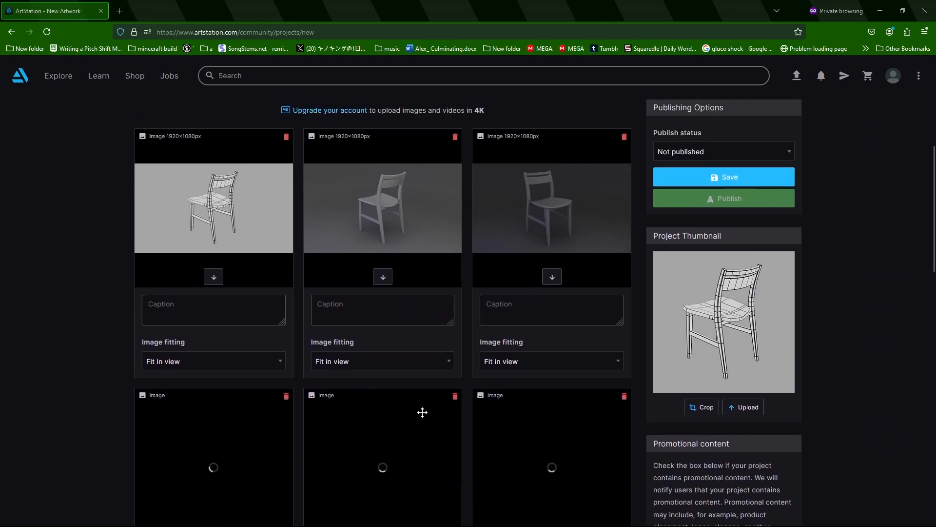
scroll(439, 397, up, 3)
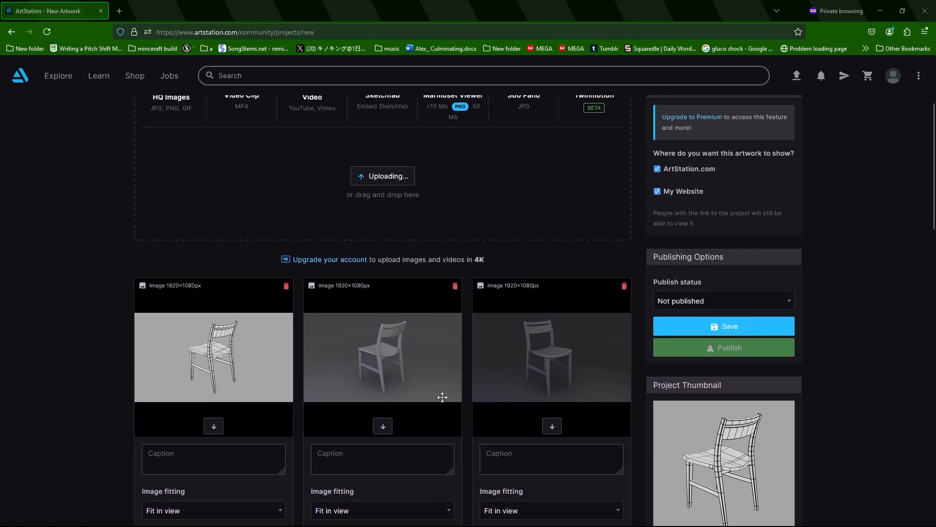
scroll(443, 397, up, 2)
click(220, 136)
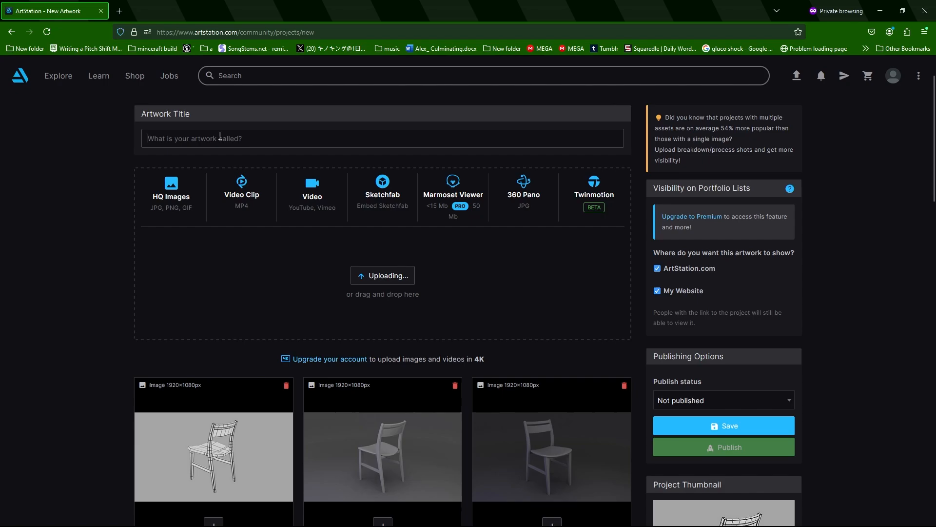
text(Chair)
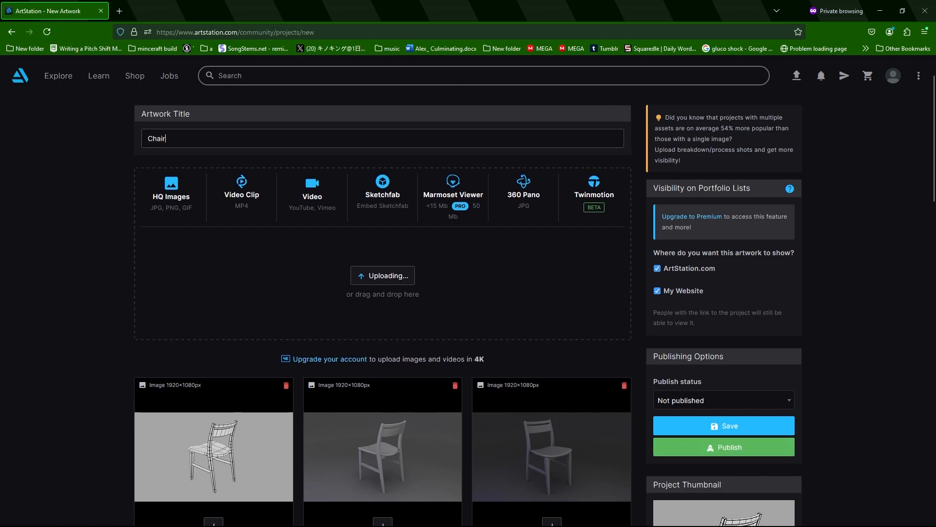
Enter the artwork description "A simple dining chair modeled in Maya.".
scroll(92, 225, down, 6)
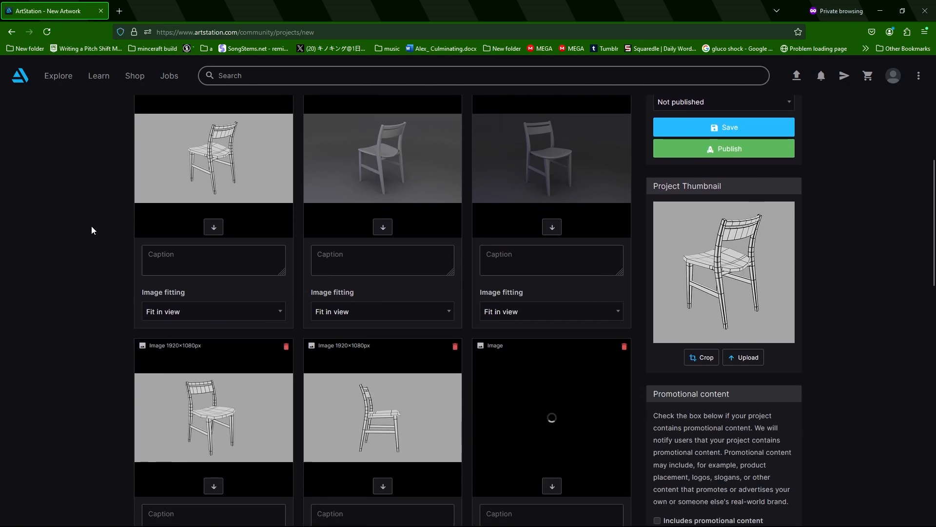
scroll(91, 226, up, 3)
scroll(91, 227, down, 10)
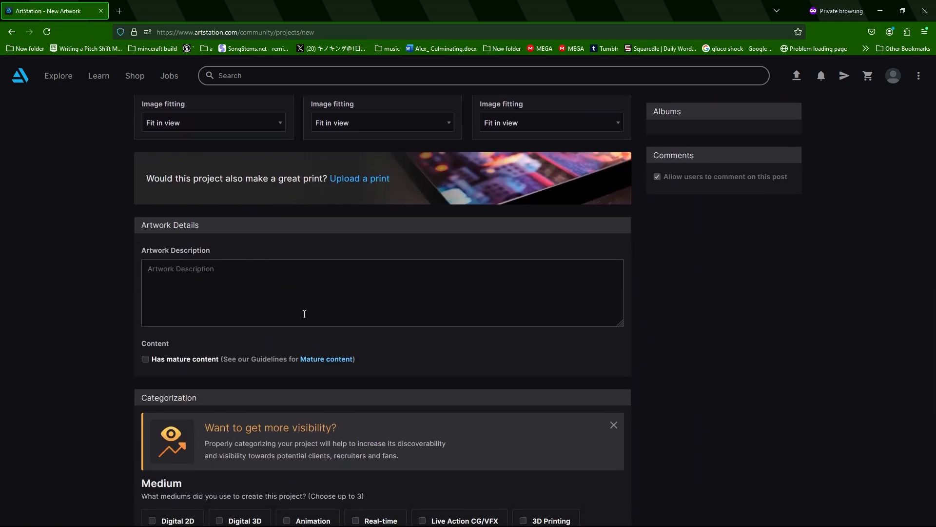
text(A simple dining chair modeled in Maya.)
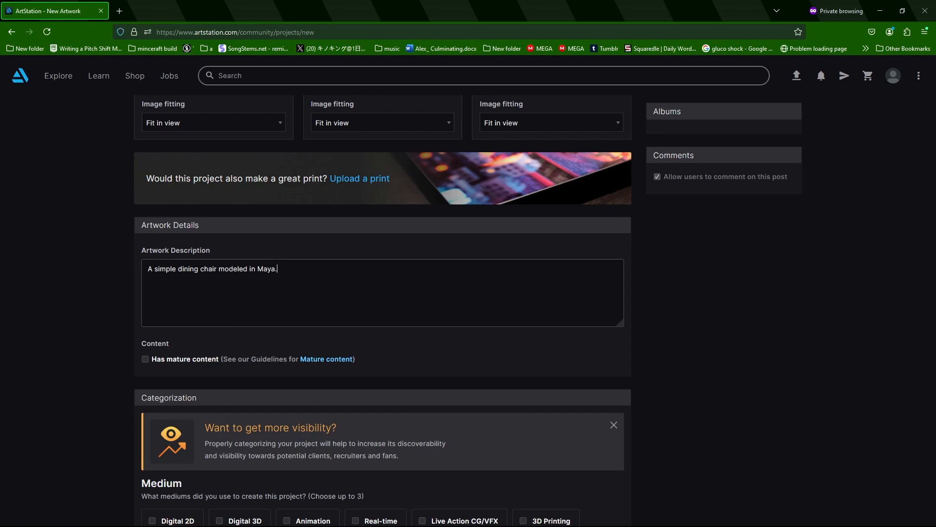
Delete the dice wireframe image from the artwork's uploaded media.
scroll(536, 399, up, 9)
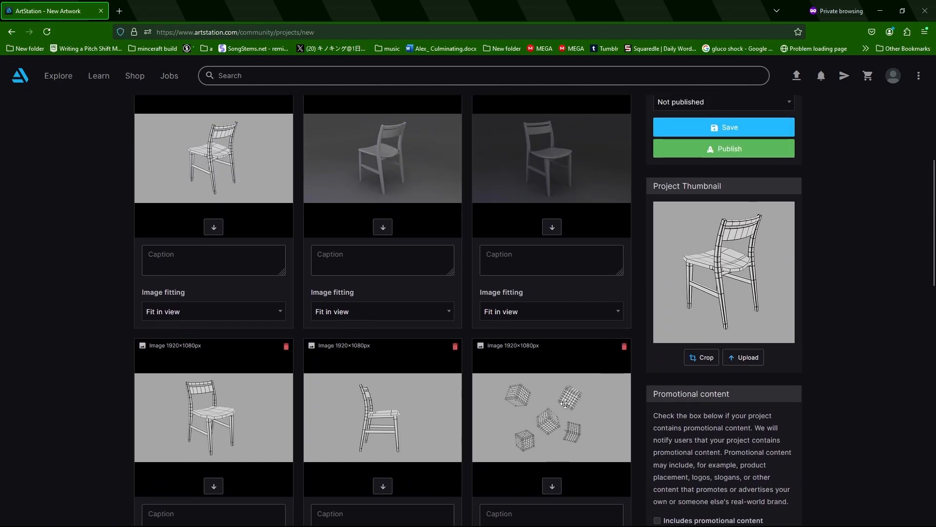
scroll(537, 400, down, 2)
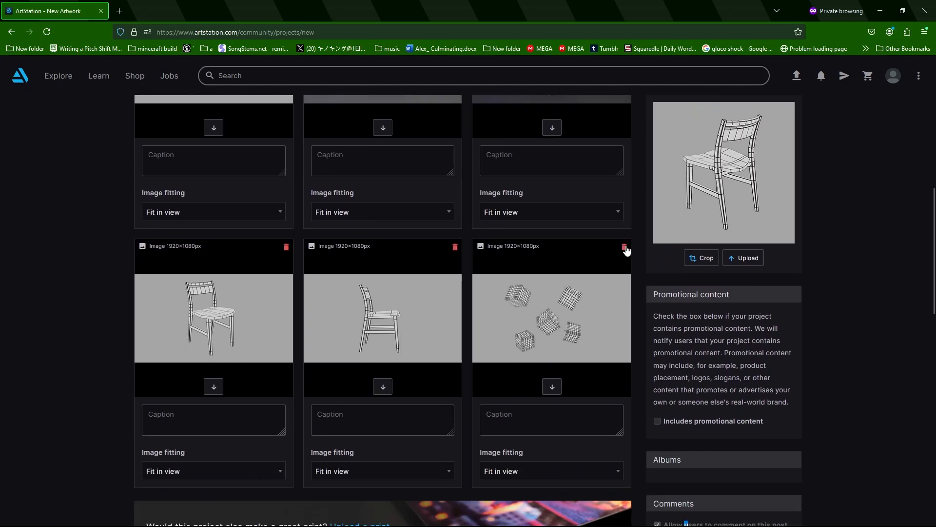
click(625, 247)
click(518, 311)
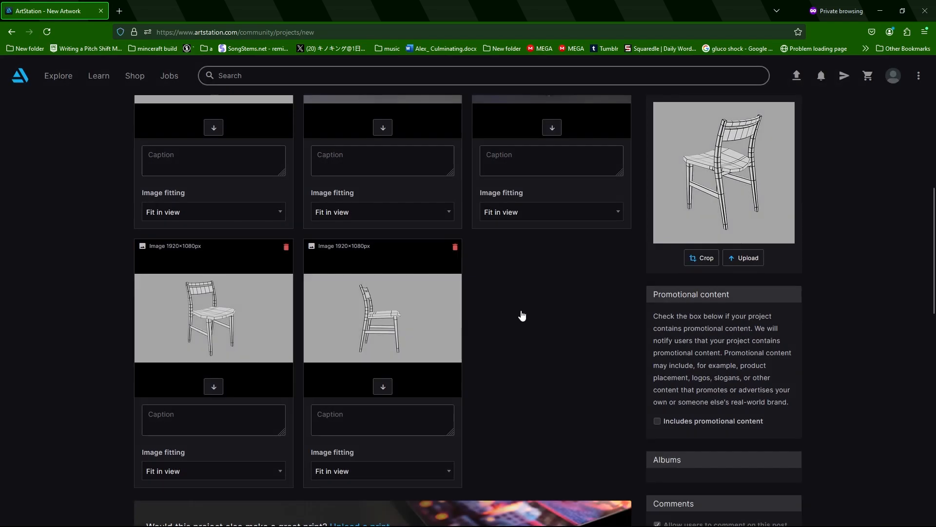
scroll(440, 268, up, 3)
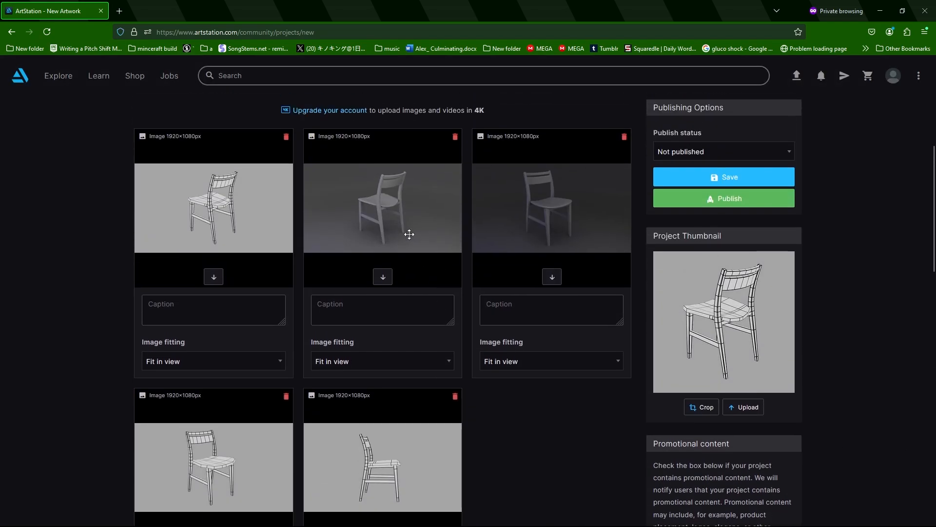
scroll(478, 259, down, 1)
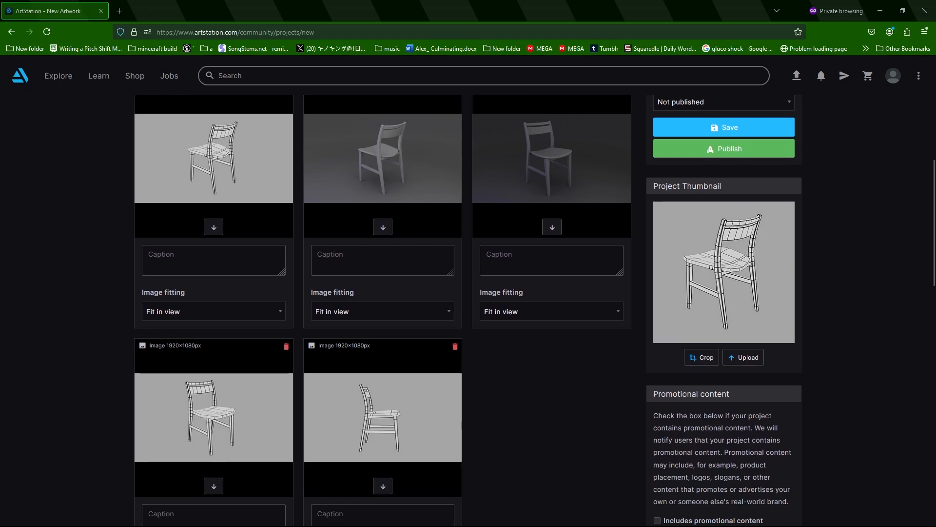
drag(824, 242, 554, 362)
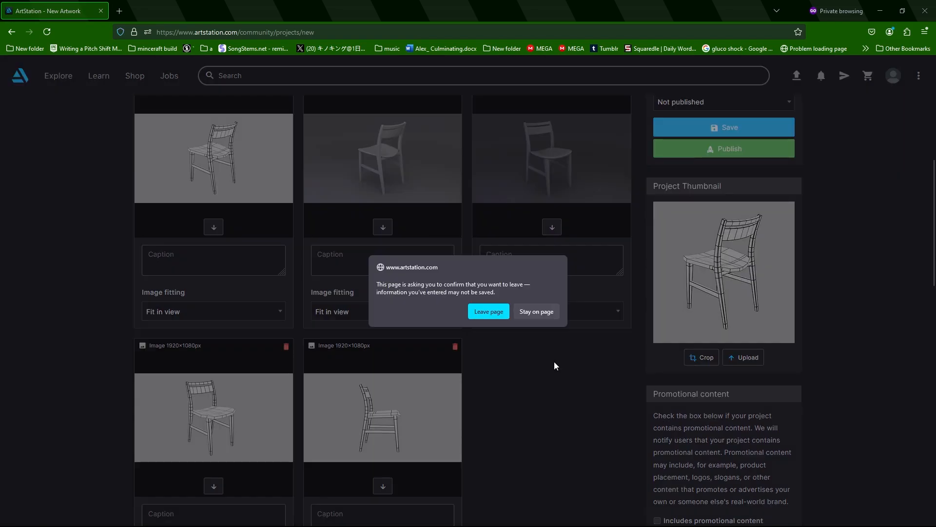
click(537, 311)
Upload the side_shaded chair image to the artwork's media and check it among the uploads.
scroll(536, 311, up, 5)
drag(935, 244, 490, 277)
scroll(477, 332, down, 7)
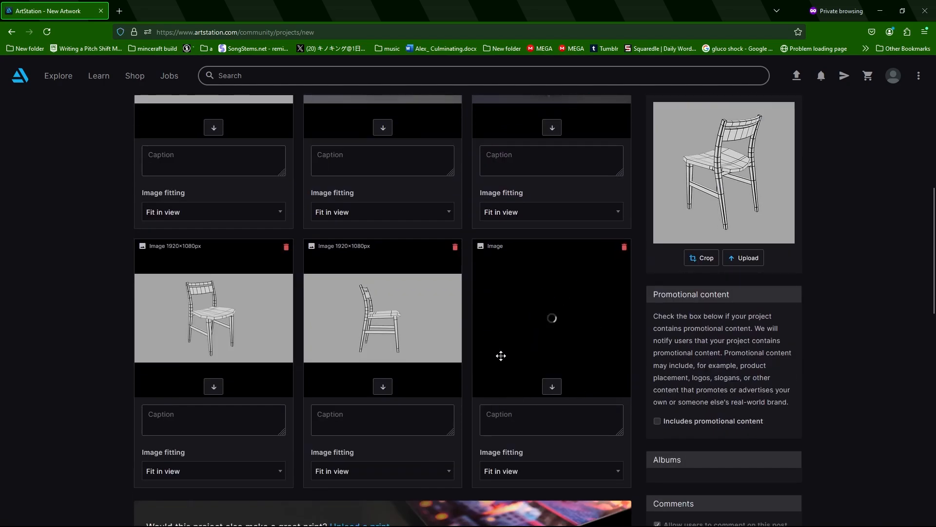
scroll(501, 354, down, 3)
scroll(502, 352, up, 4)
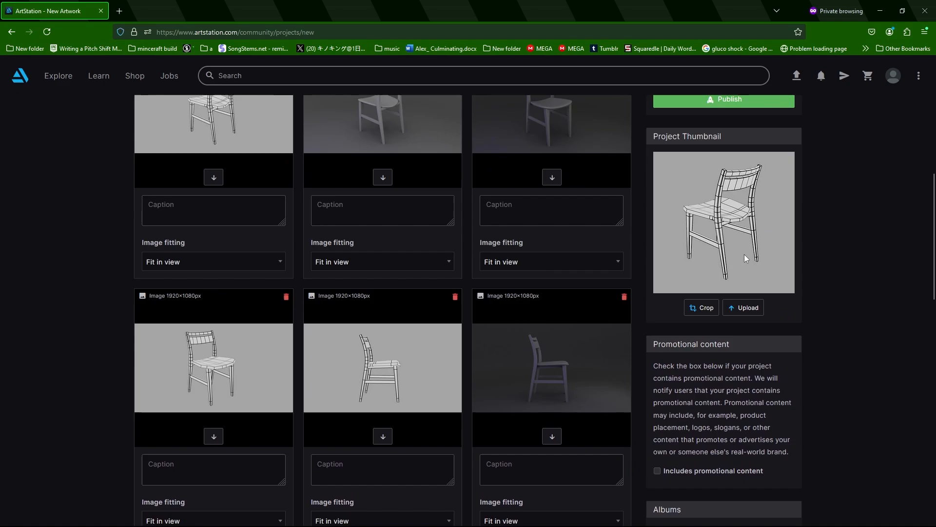
Reorder the uploaded media so the shaded front view of the chair comes first.
scroll(695, 284, up, 1)
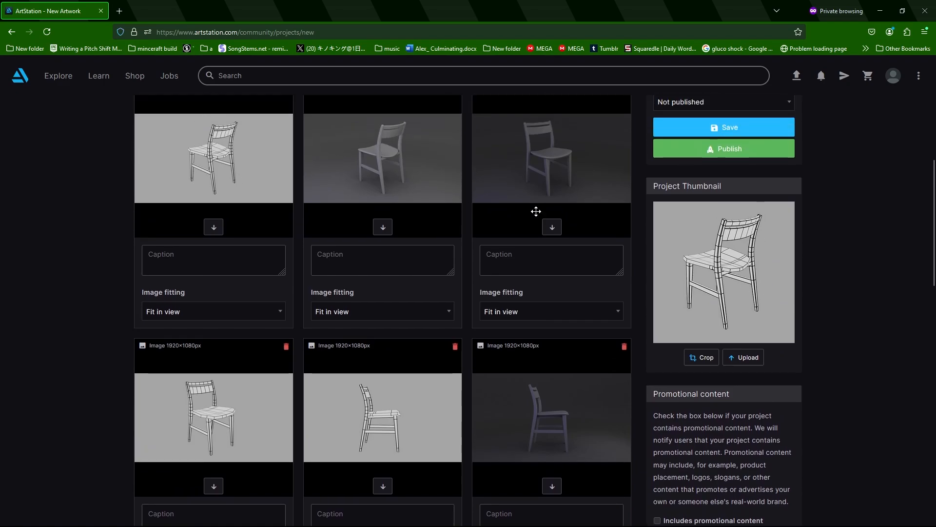
drag(592, 170, 194, 177)
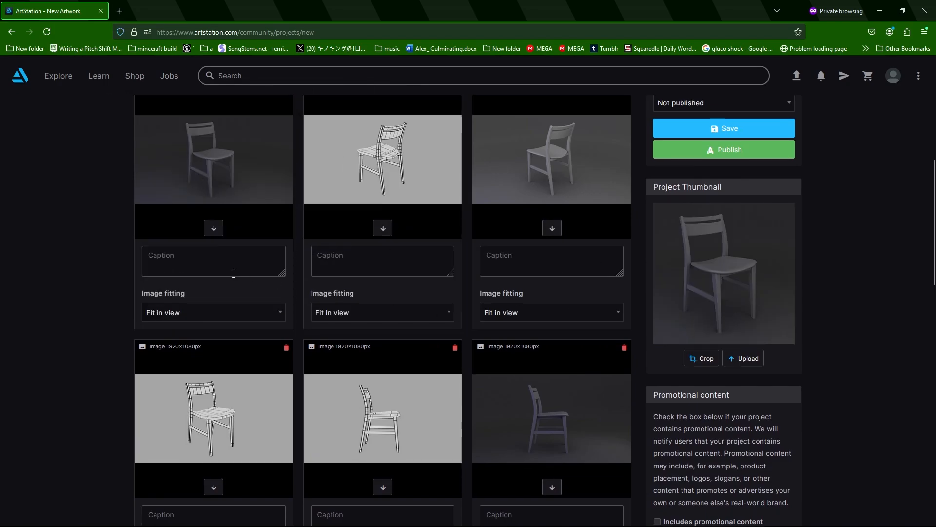
scroll(232, 267, up, 3)
scroll(602, 350, down, 1)
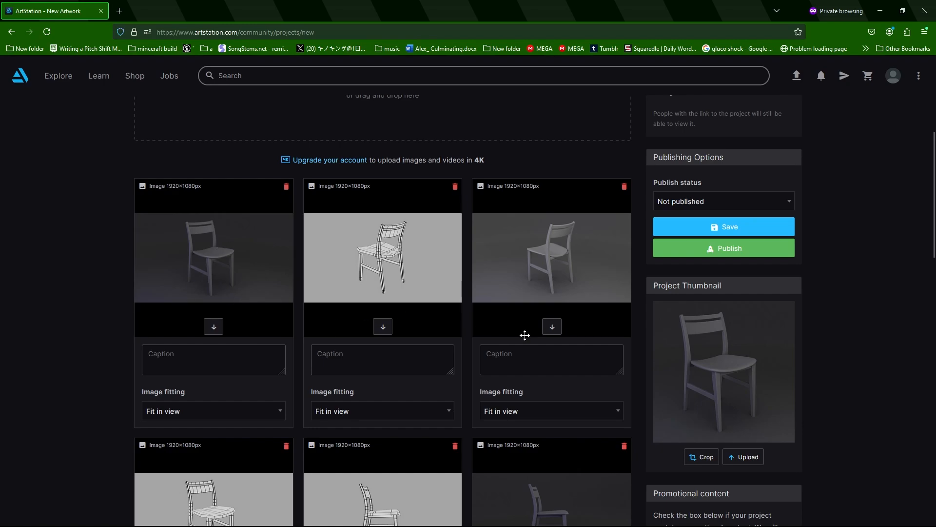
scroll(718, 440, down, 1)
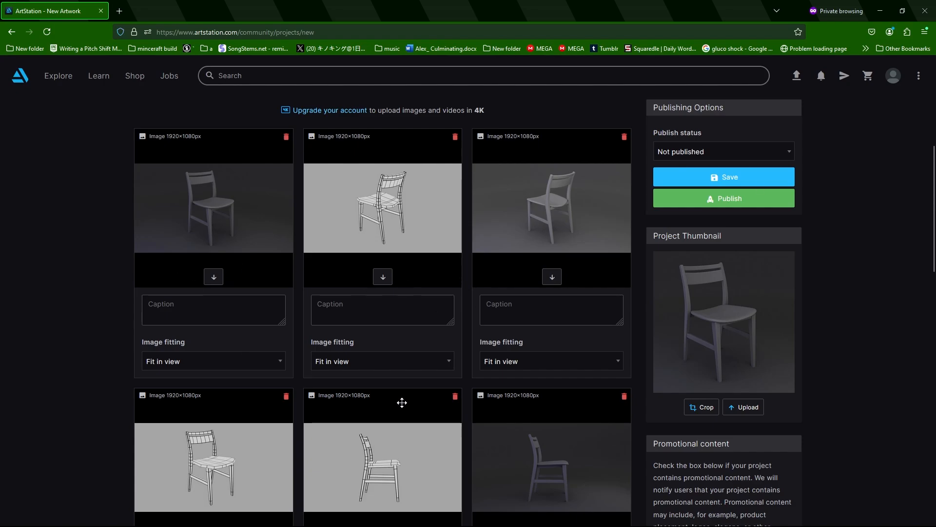
Reorder the uploaded media so each shaded view precedes its wireframe, in front, back, side order.
scroll(402, 403, down, 2)
scroll(422, 373, up, 2)
drag(233, 450, 349, 229)
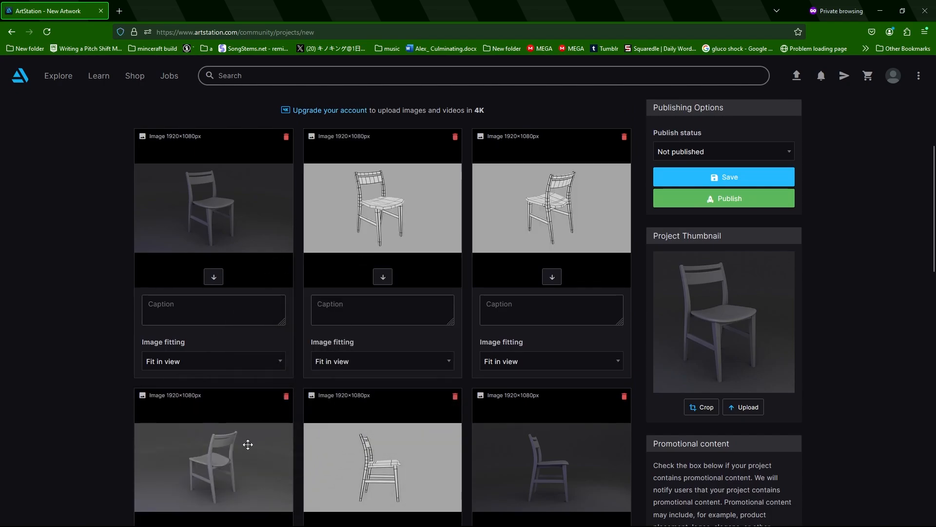
drag(234, 451, 476, 303)
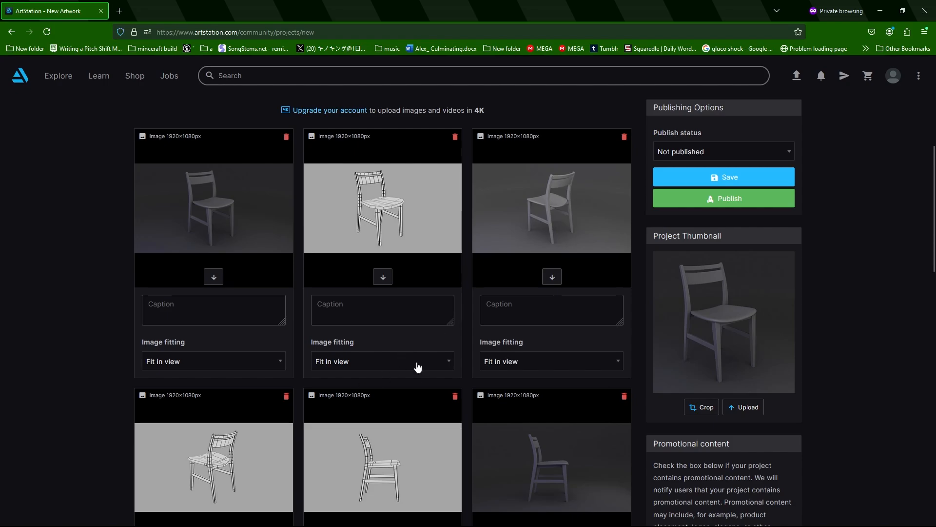
drag(533, 456, 468, 445)
scroll(481, 308, down, 5)
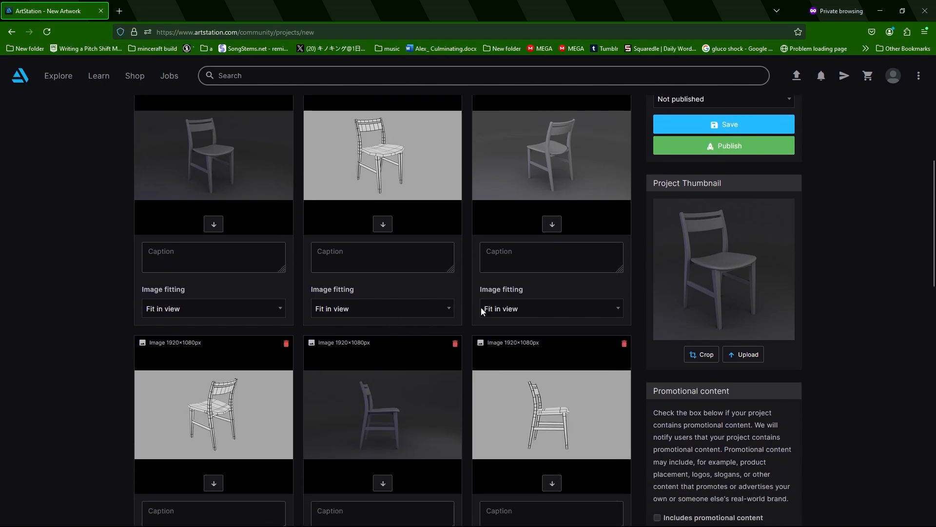
Save the Chair project and publish it, dismissing the social media sharing prompt.
scroll(481, 308, up, 6)
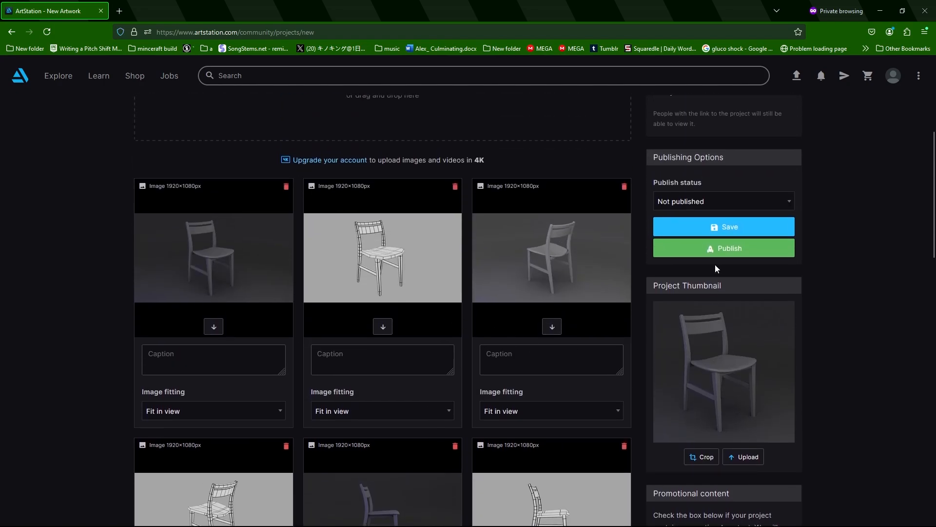
click(726, 227)
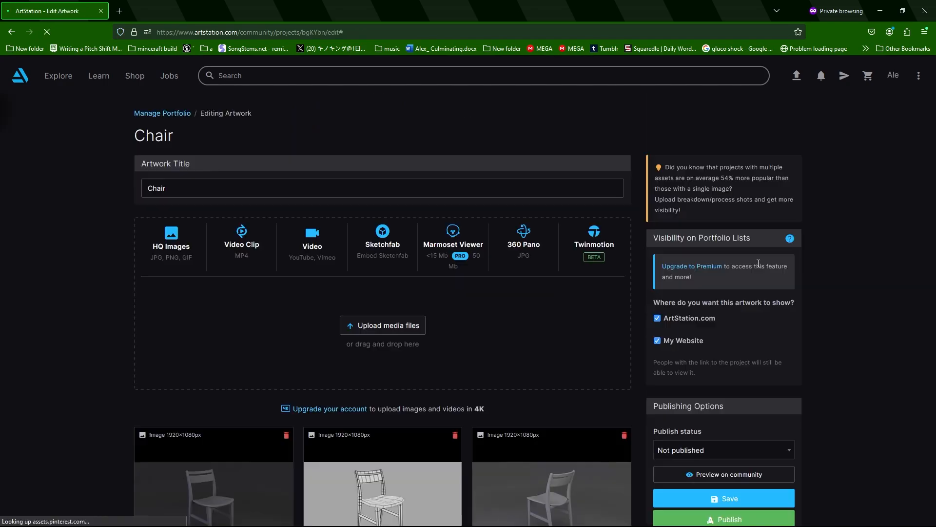
scroll(639, 365, down, 1)
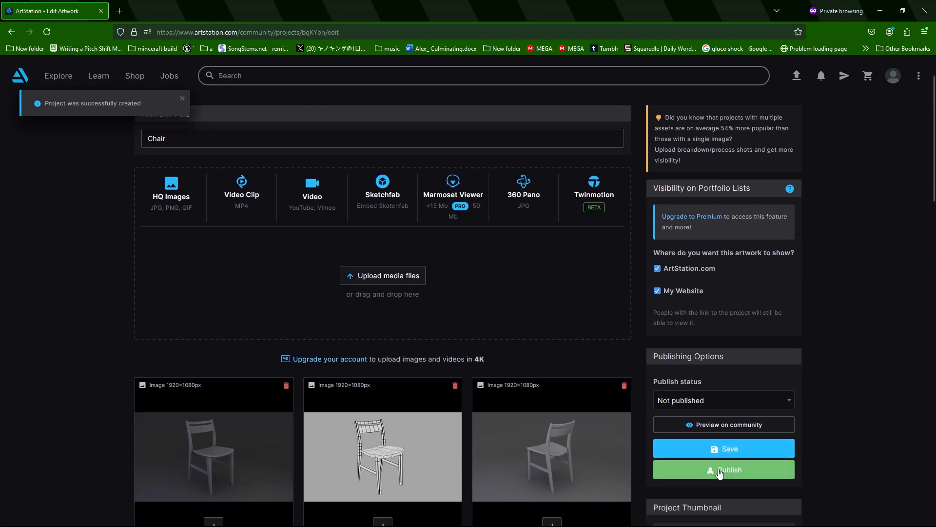
click(713, 456)
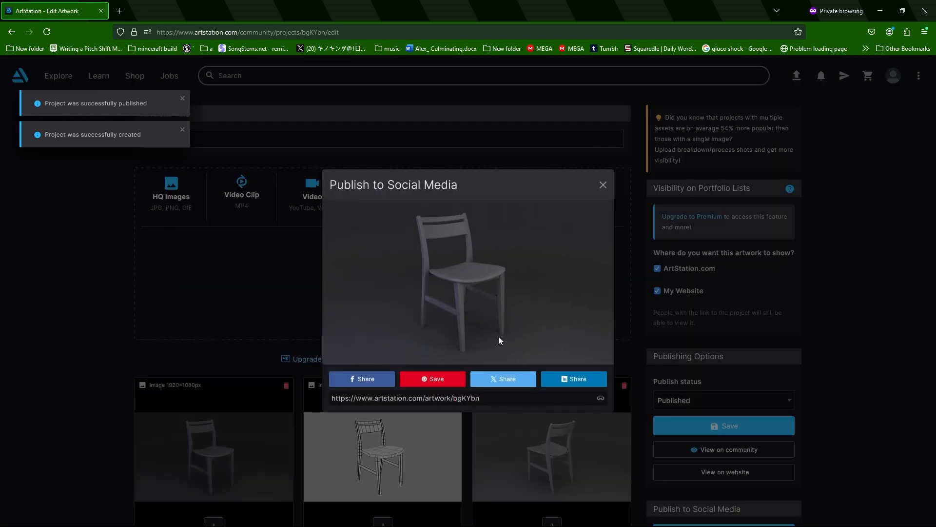
click(603, 185)
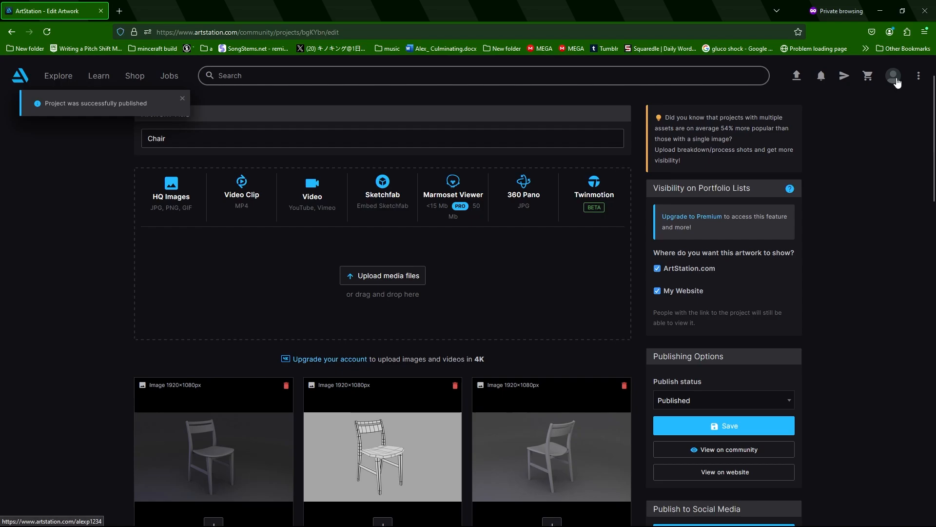
Open the profile's portfolio and view the published Chair artwork.
click(893, 76)
click(823, 122)
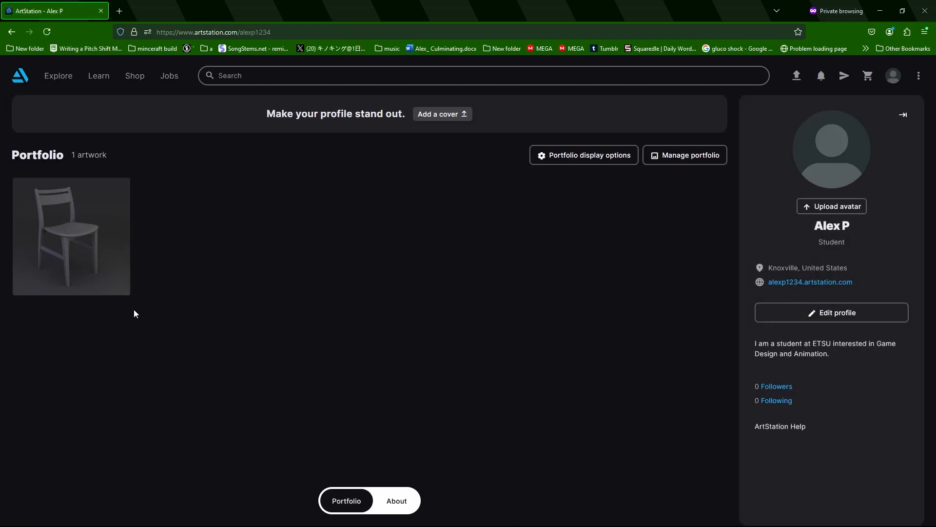
click(121, 267)
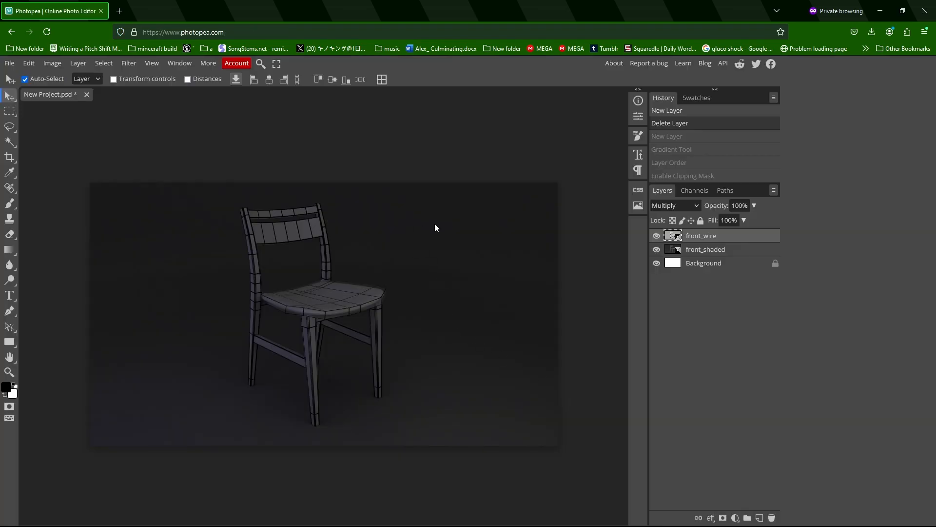
In Photopea, try a raster mask on the front_wire layer with a black-to-white linear gradient across the chair.
click(723, 517)
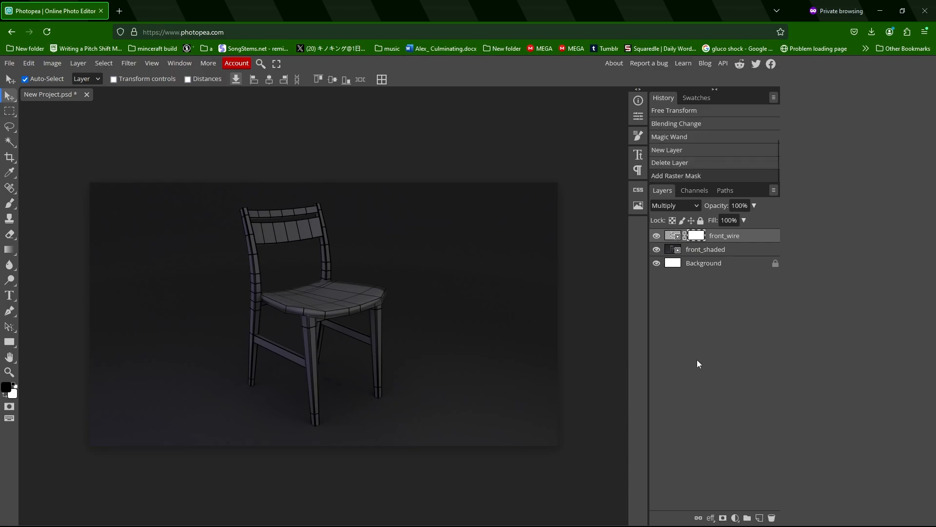
alt+click(698, 237)
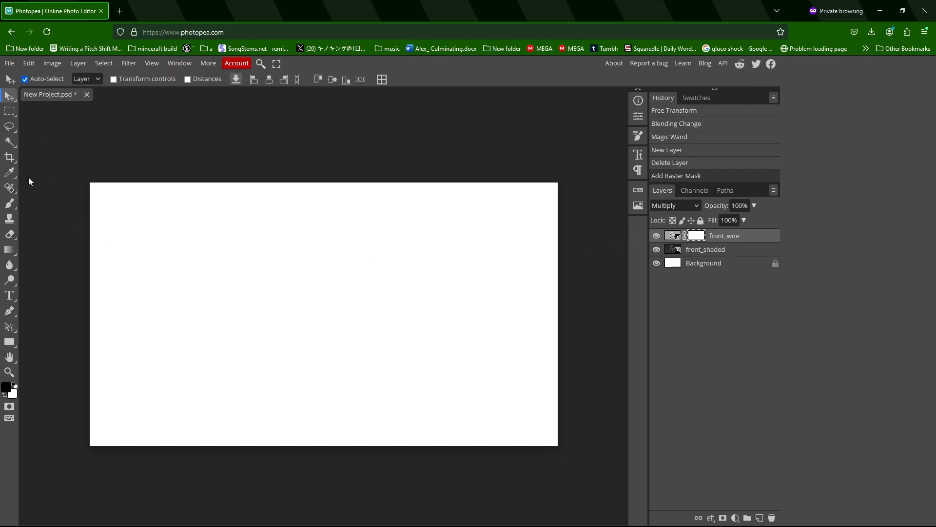
click(10, 250)
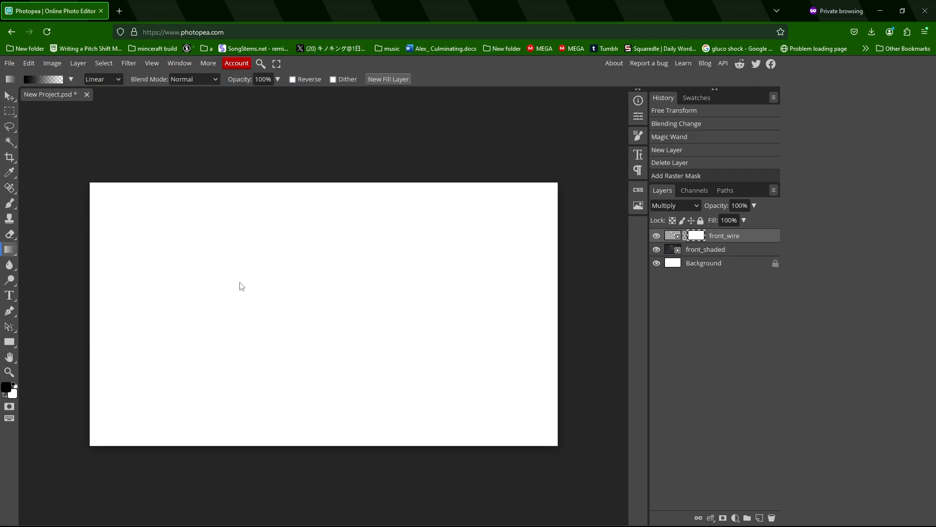
drag(123, 279, 532, 287)
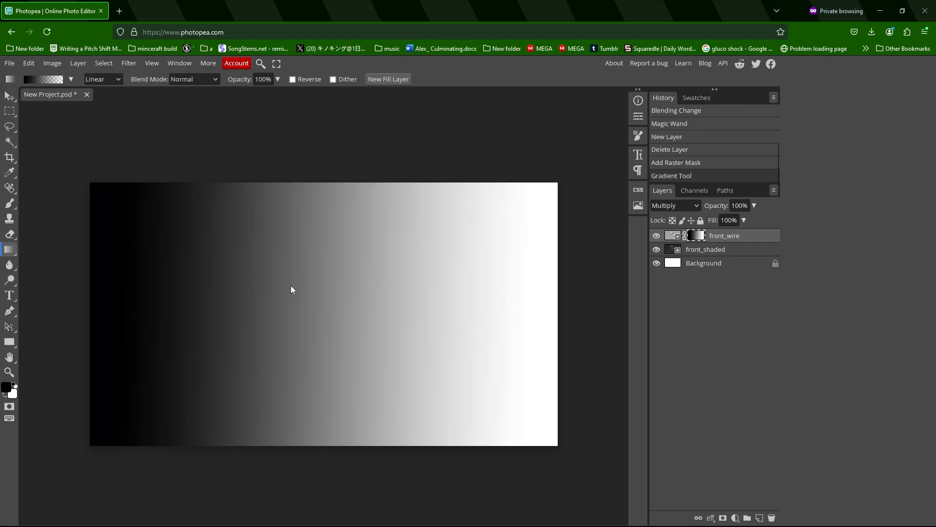
key(ctrl+z)
drag(247, 296, 412, 305)
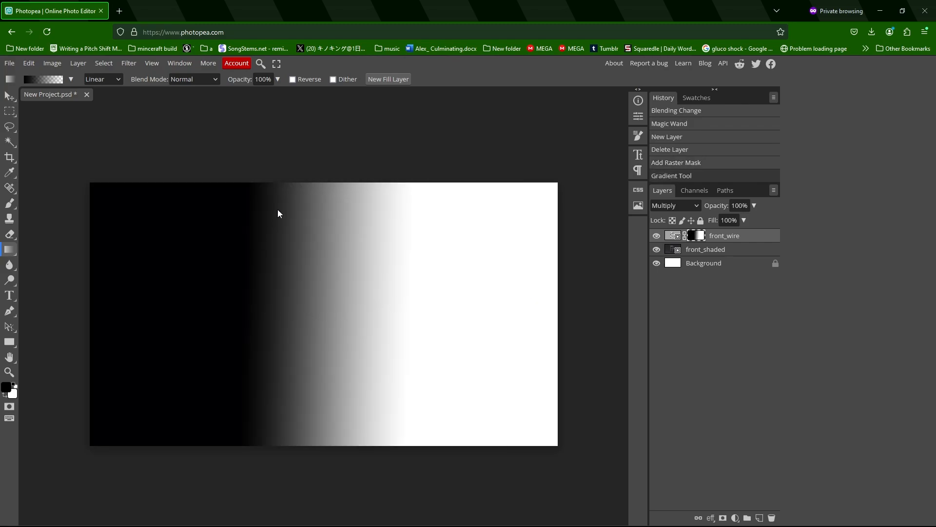
click(673, 238)
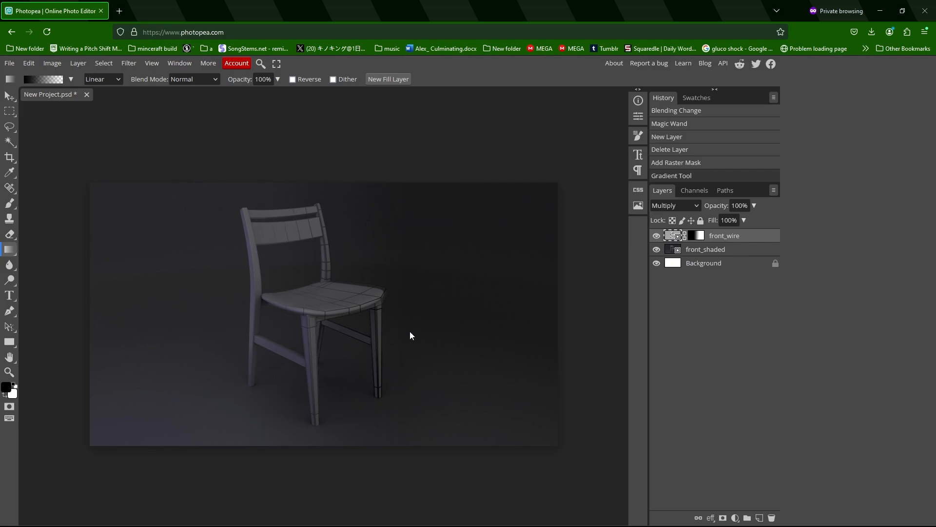
Undo the front_wire gradient mask and the earlier adding and deleting of an extra layer.
key(ctrl+z)
key(ctrl+z)
key(ctrl+z)
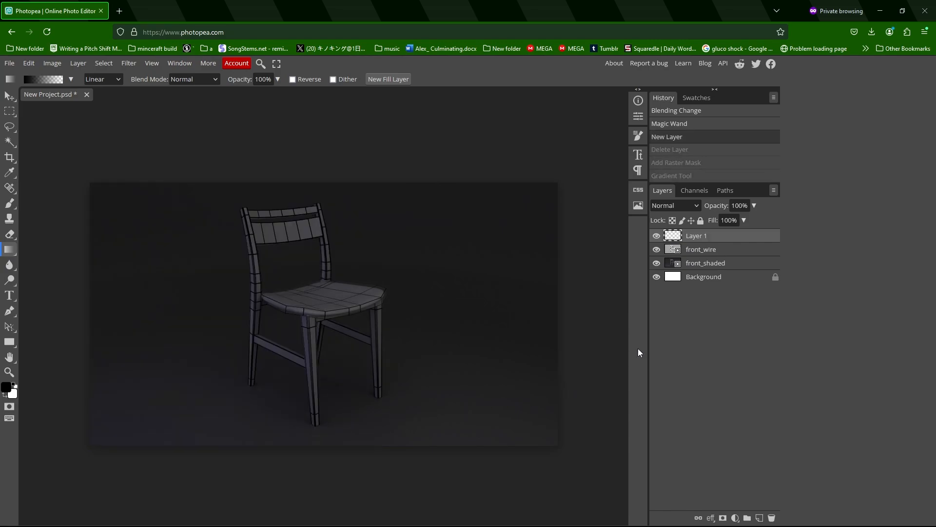
key(ctrl+z)
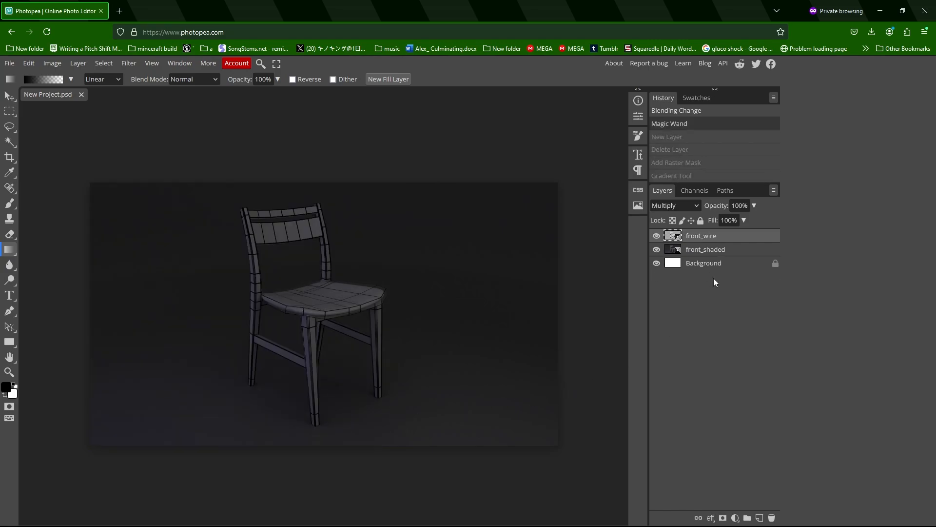
Add a raster mask to front_wire with a black-to-white linear gradient spanning the chair's width, and display the blended image.
click(724, 518)
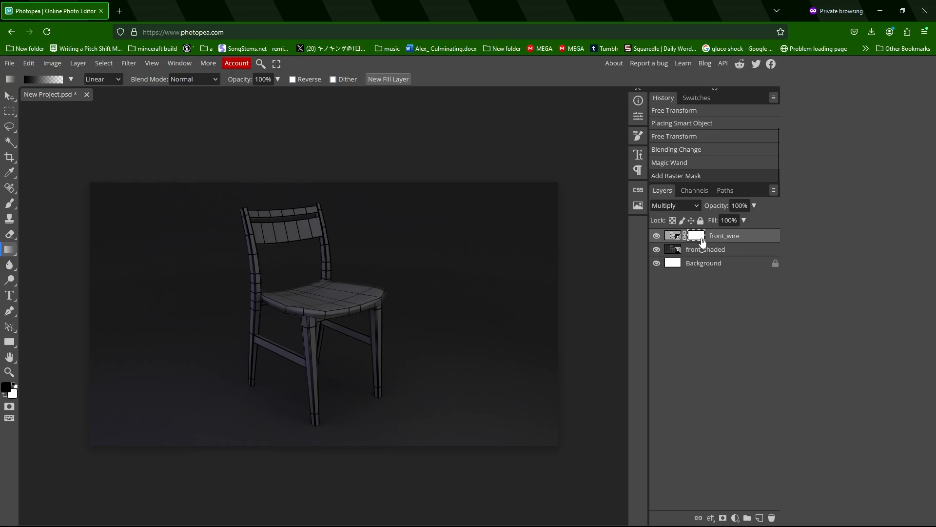
alt+click(703, 241)
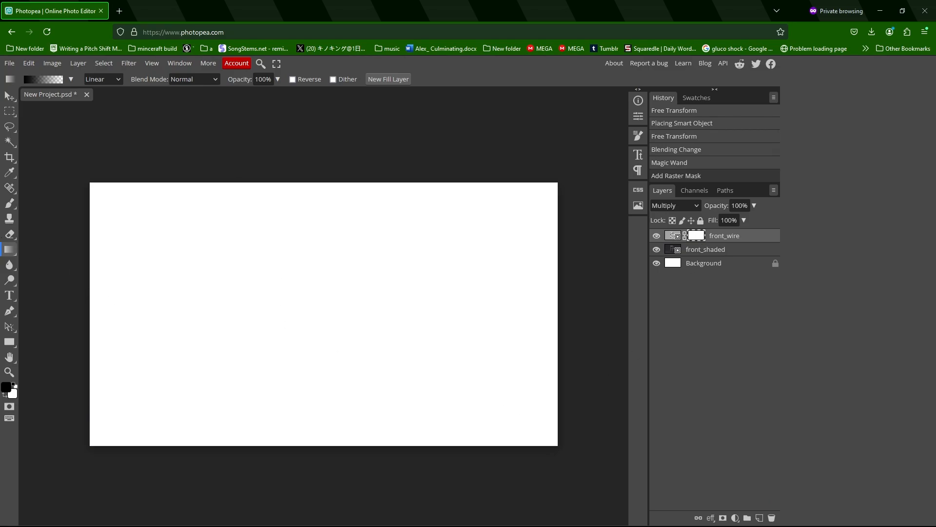
drag(242, 292, 413, 293)
click(672, 236)
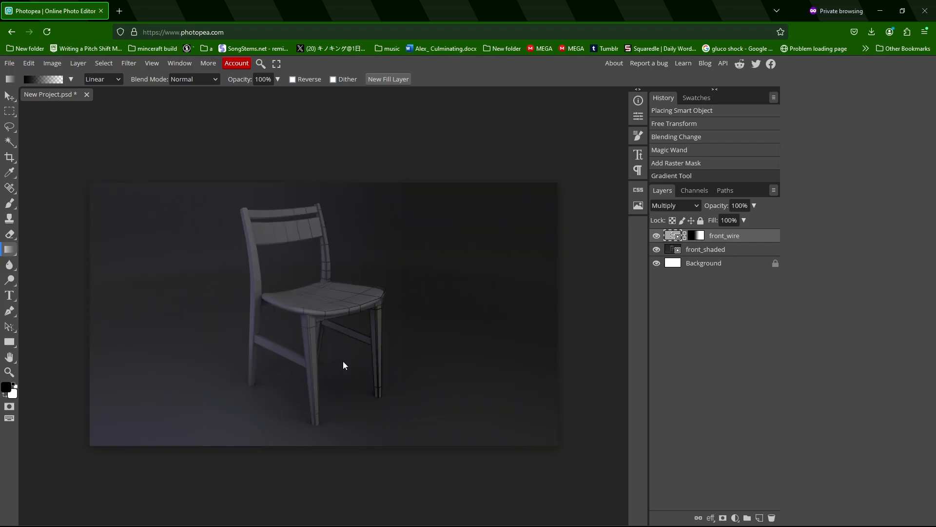
Export the blended chair image as a 1920 × 1080 px PNG at 100% quality.
click(8, 64)
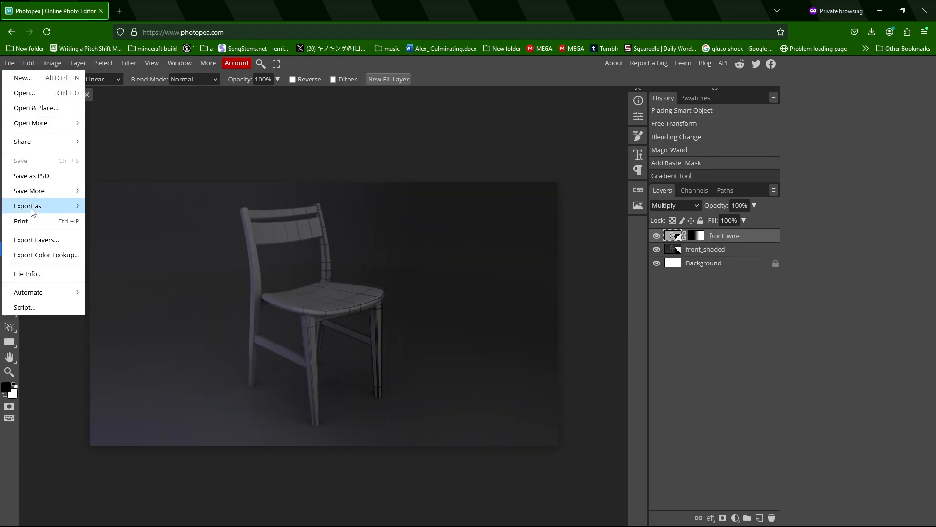
mouse_move(73, 207)
click(141, 207)
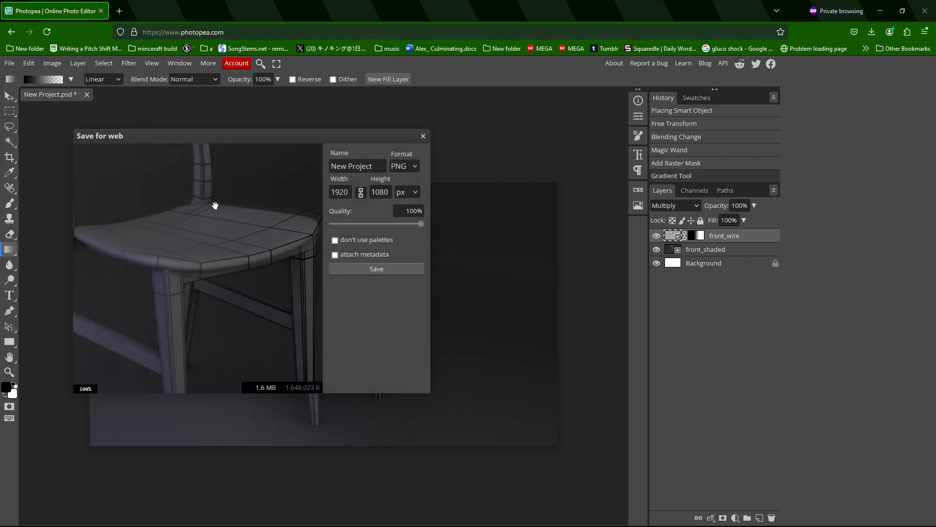
click(381, 268)
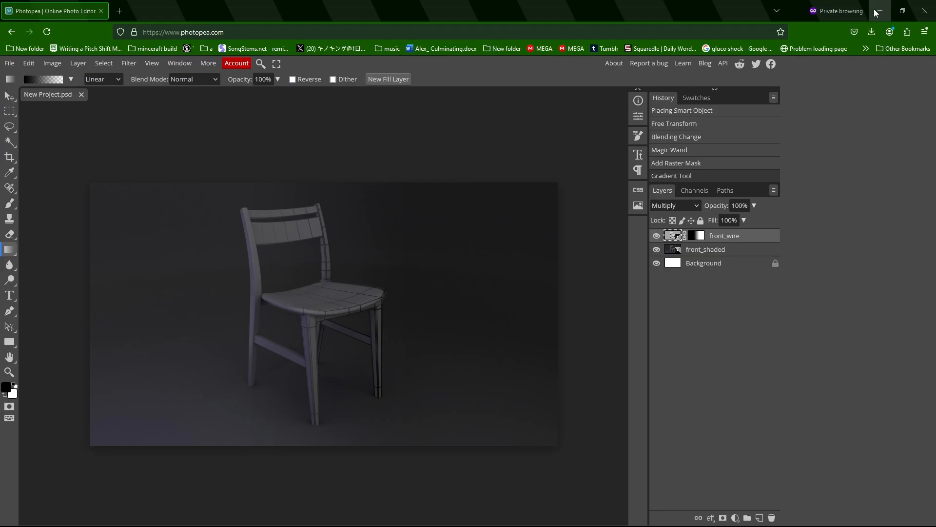
Switch to the Chair artwork on ArtStation and open the project for editing.
key(alt+Left)
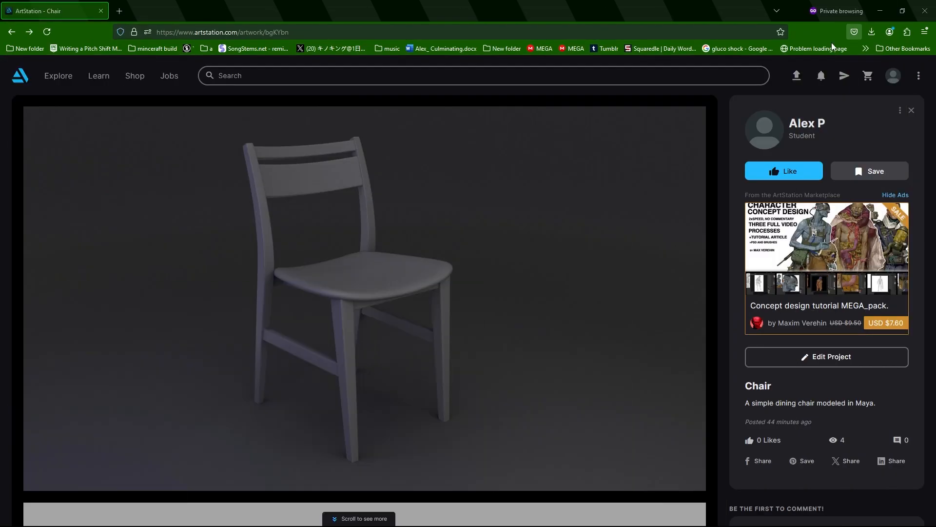
click(847, 358)
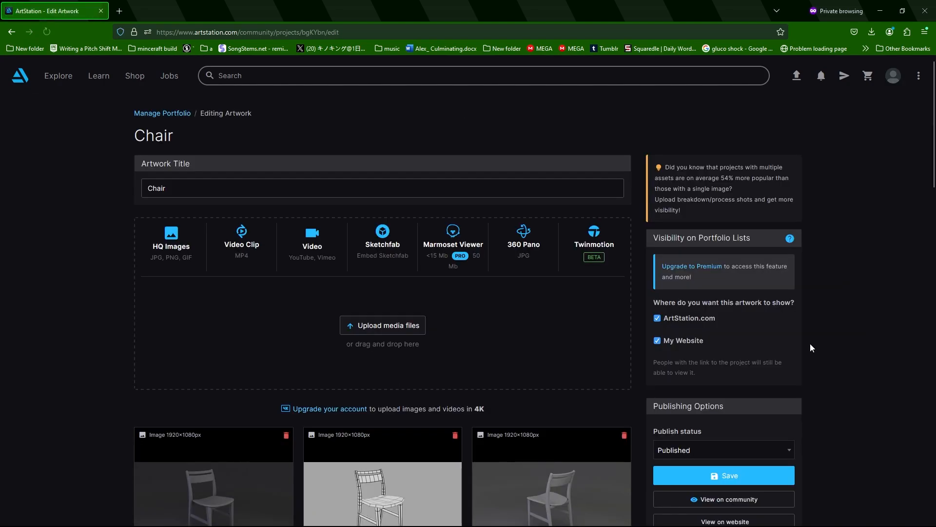
scroll(419, 292, down, 2)
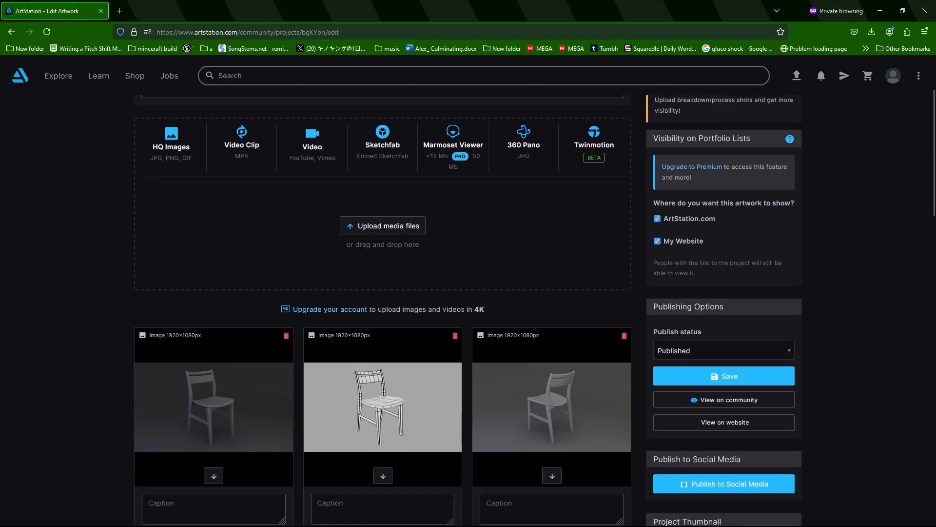
Upload the New Project(1) image from the Downloads folder to the artwork's media and check it among the uploads.
key(alt+Tab)
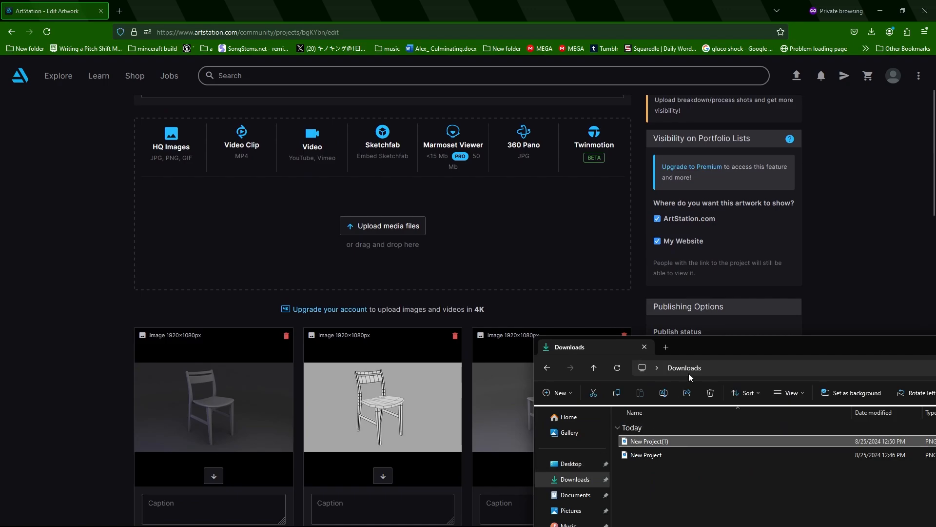
drag(693, 347, 383, 217)
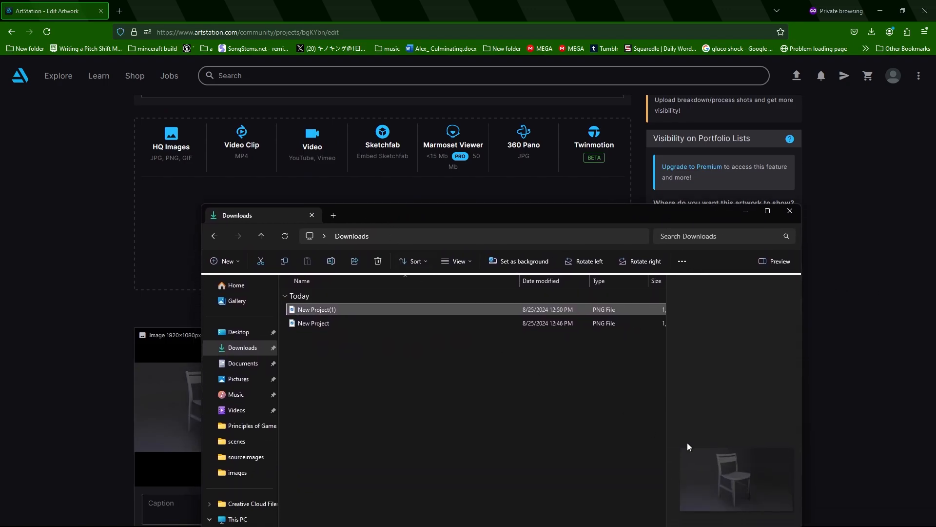
click(466, 323)
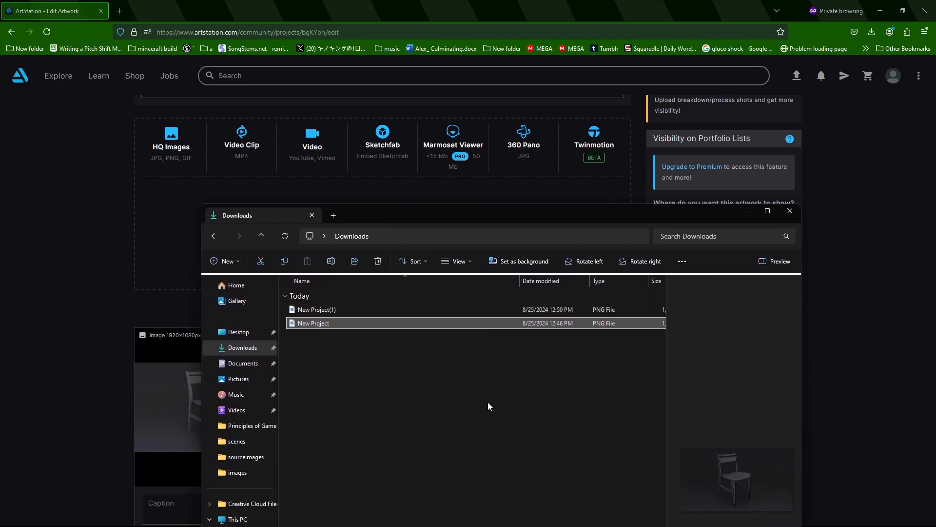
drag(467, 204, 447, 288)
click(334, 391)
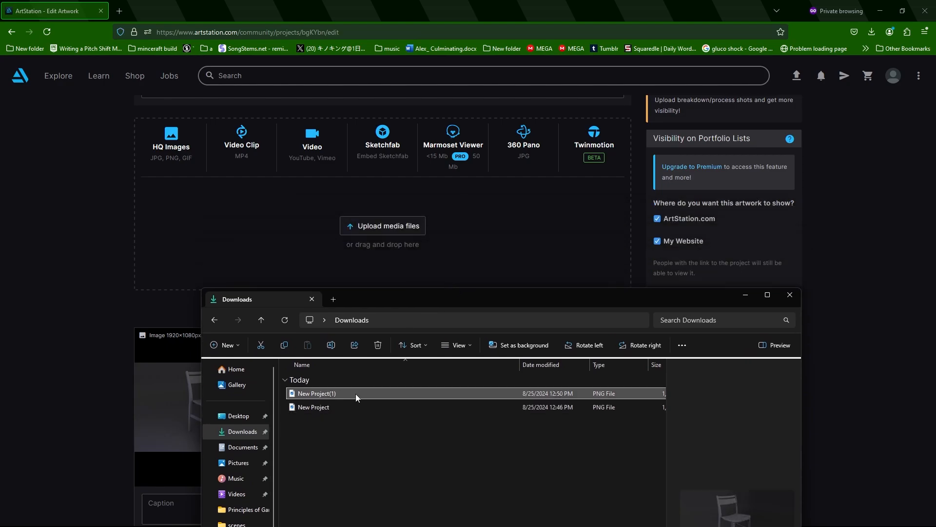
drag(356, 393, 443, 262)
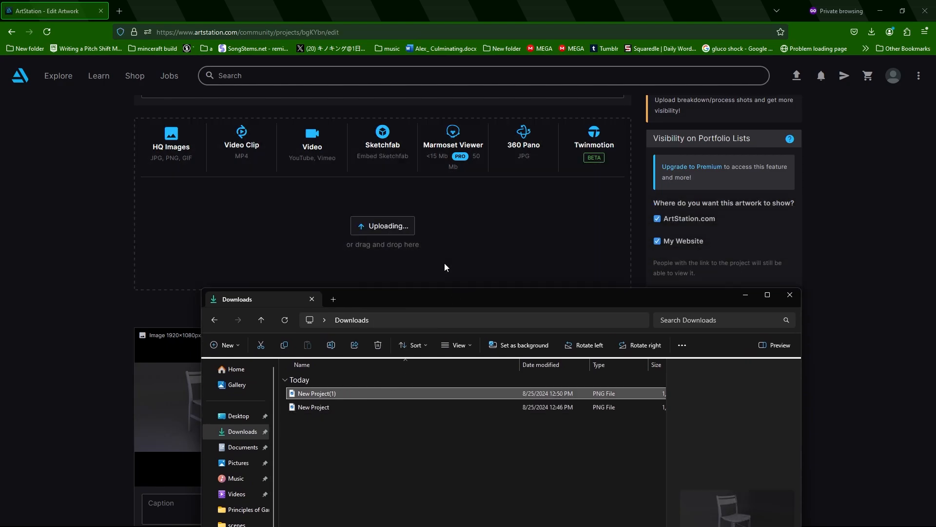
click(852, 260)
scroll(431, 399, down, 5)
scroll(431, 400, up, 4)
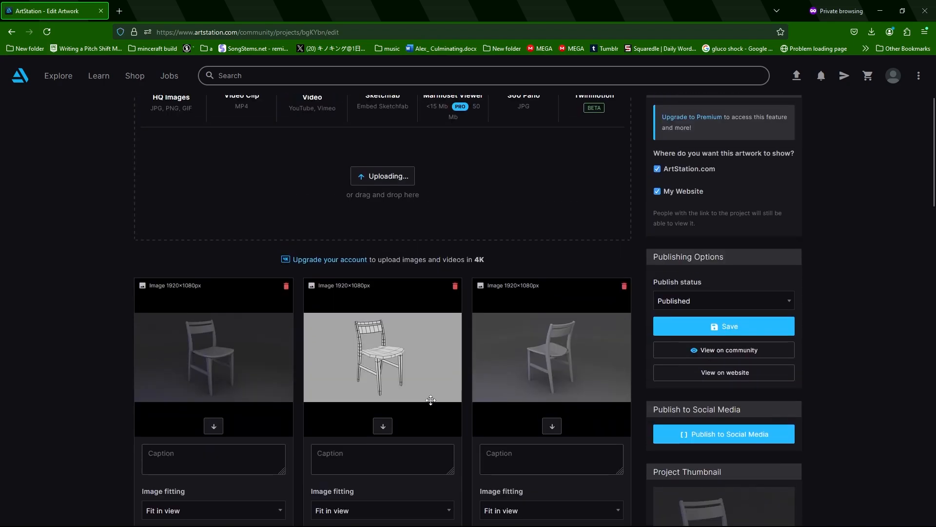
scroll(382, 278, down, 8)
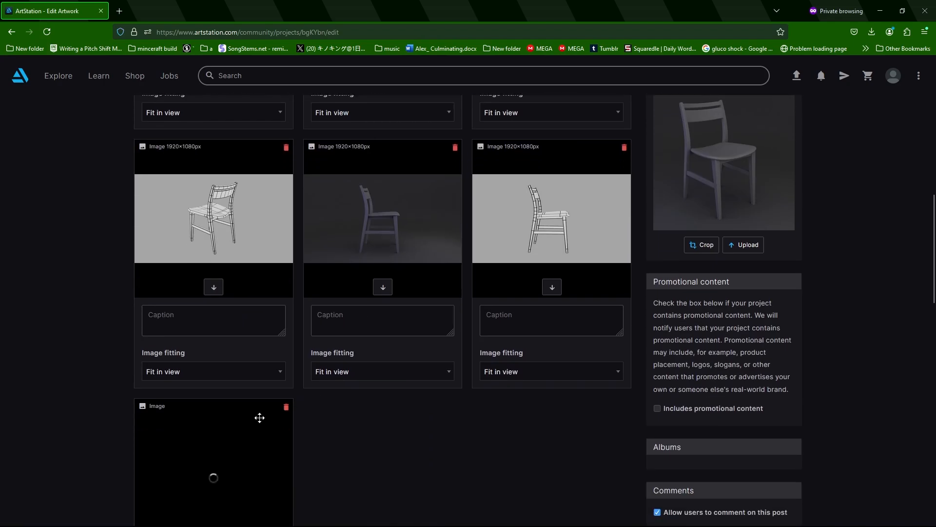
scroll(259, 412, up, 5)
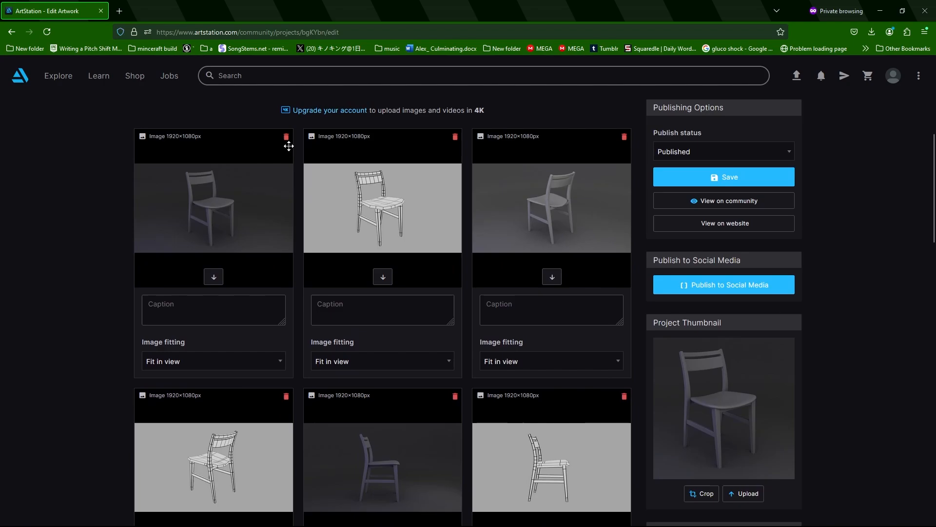
Delete the fully shaded front view from the artwork's media and move the blended shaded-to-wireframe image to the first position.
click(287, 138)
click(515, 305)
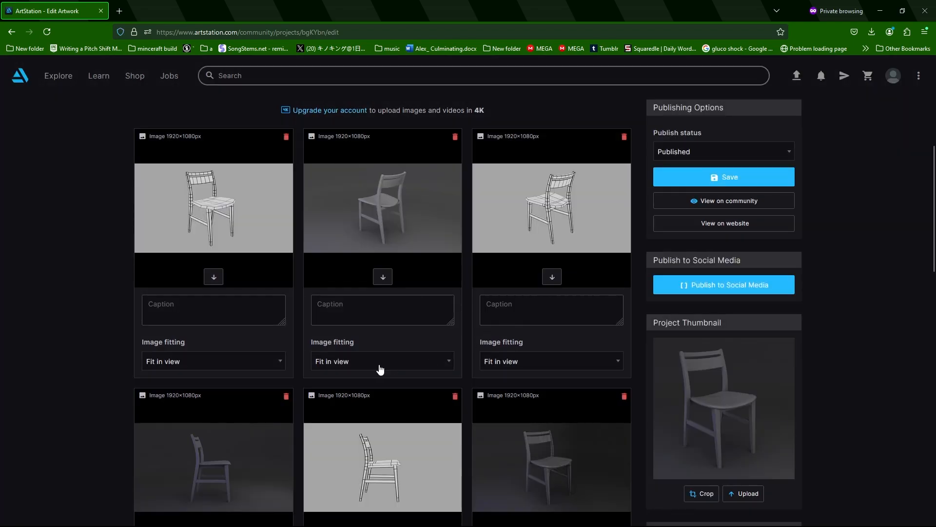
scroll(381, 369, down, 5)
drag(519, 229, 217, 71)
scroll(233, 185, up, 5)
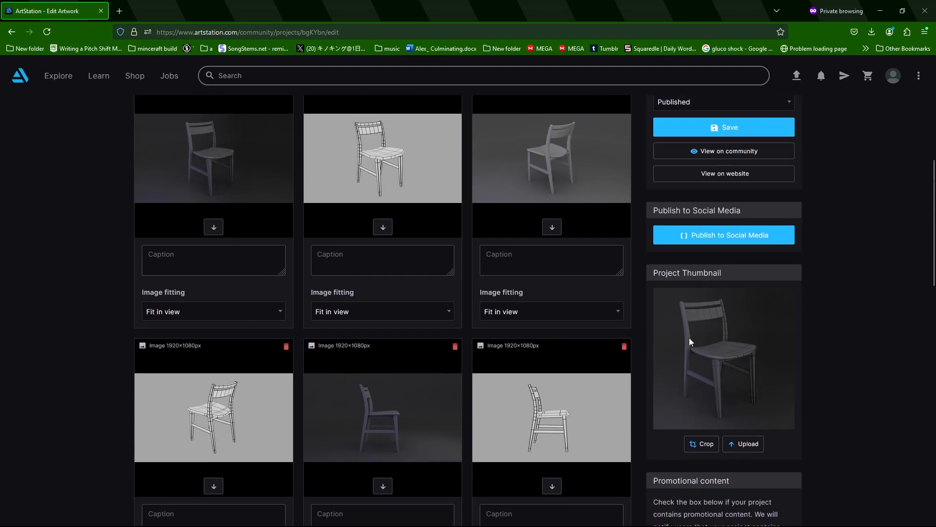
Upload the New Project image from the Downloads folder as the project thumbnail, and save the project without sharing it to social media.
click(751, 449)
click(156, 106)
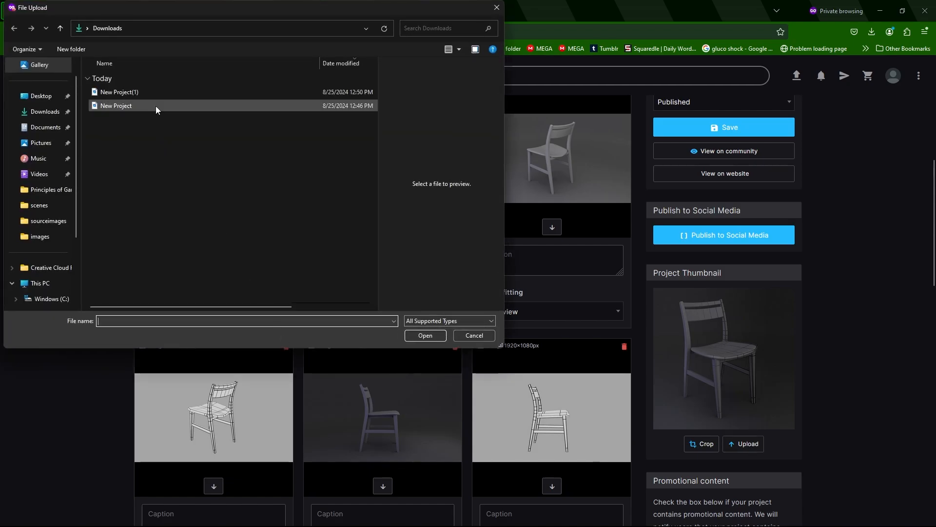
click(426, 336)
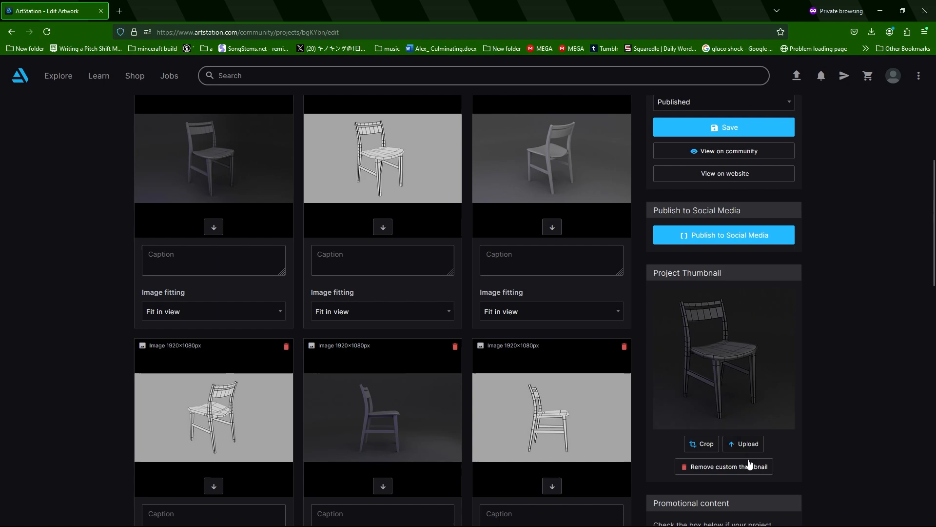
scroll(748, 306, up, 2)
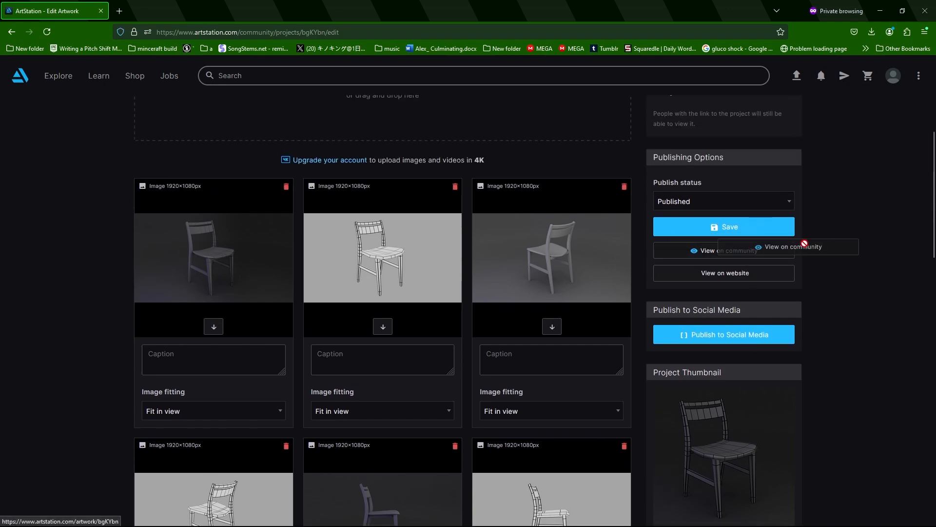
click(773, 228)
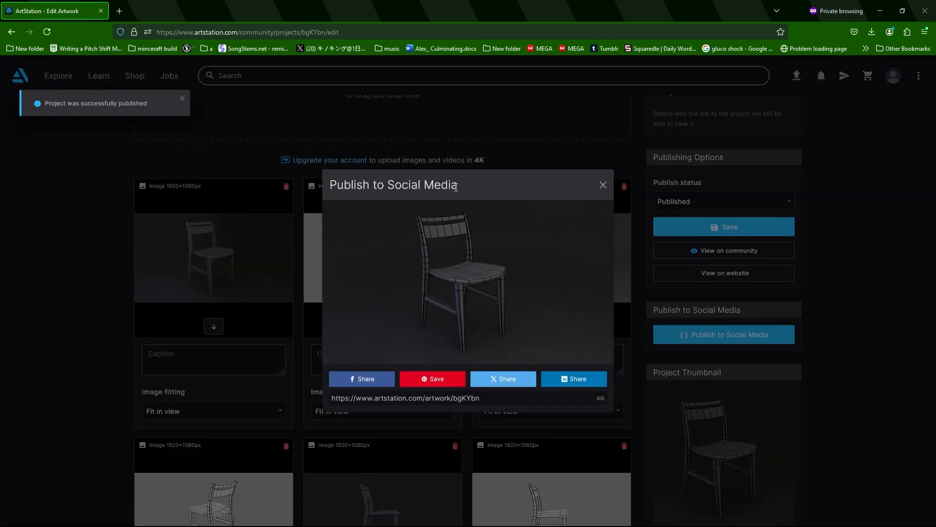
click(602, 185)
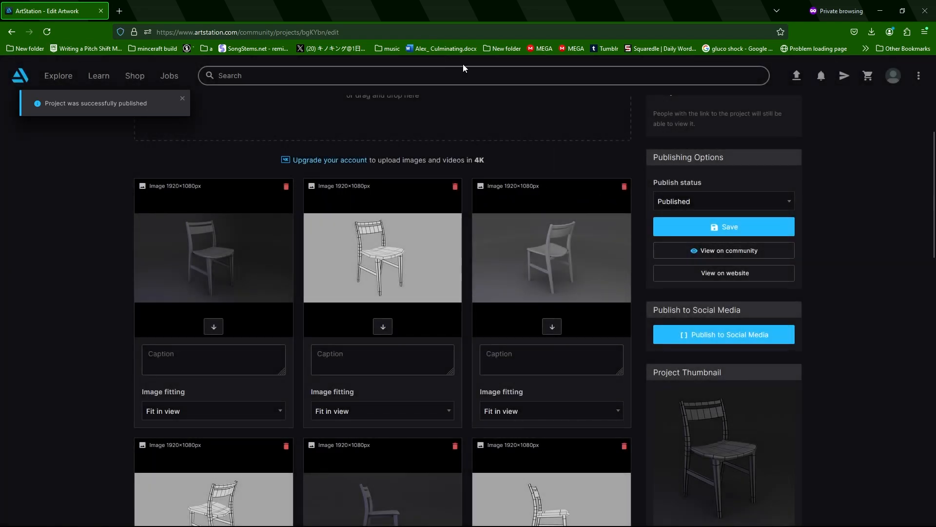
View the published Chair artwork from the profile portfolio, look through its images, and return to the profile.
mouse_move(889, 78)
click(845, 115)
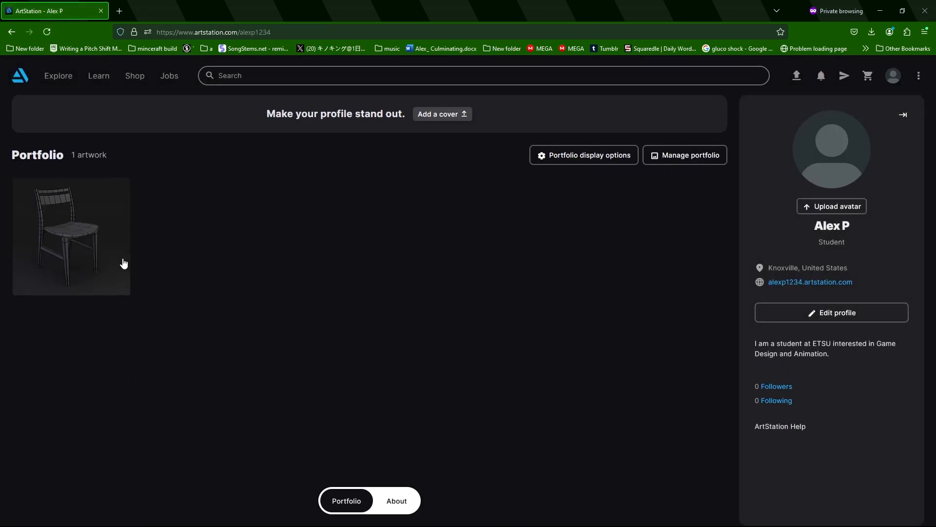
click(94, 241)
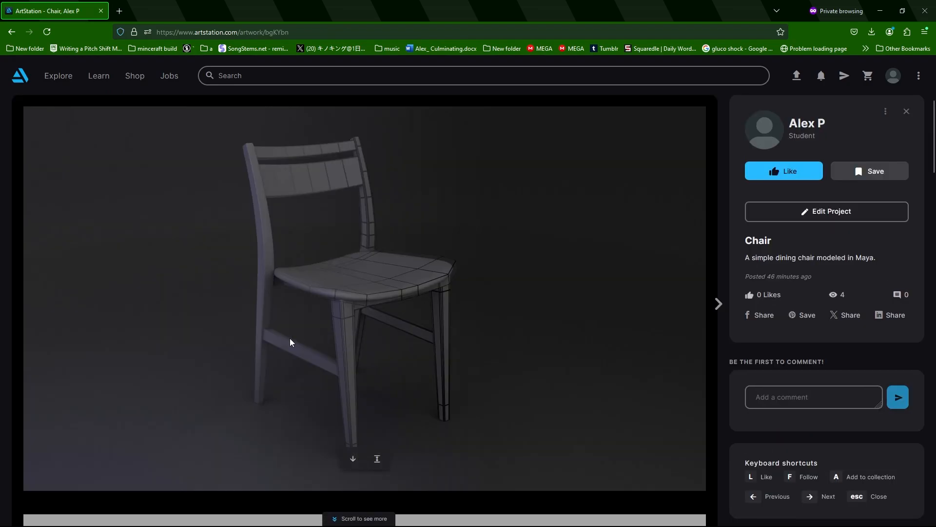
scroll(305, 308, down, 7)
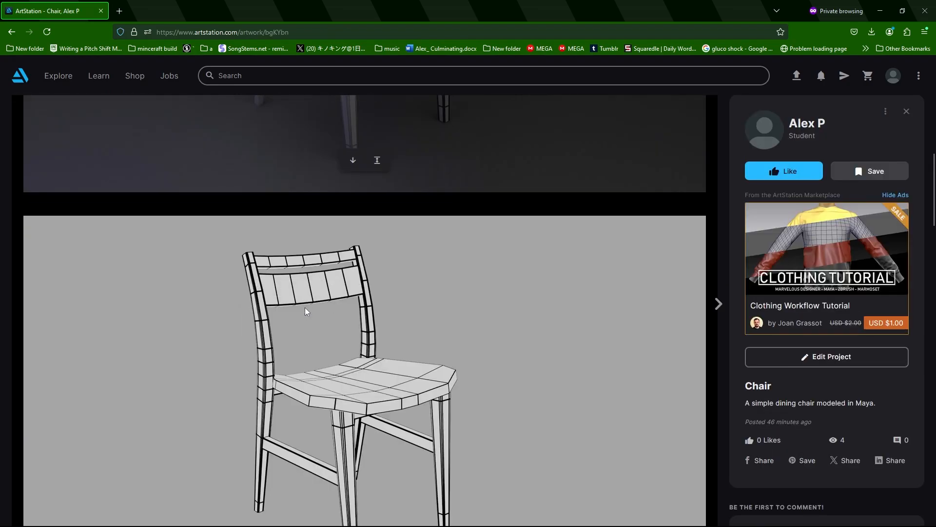
scroll(305, 311, down, 17)
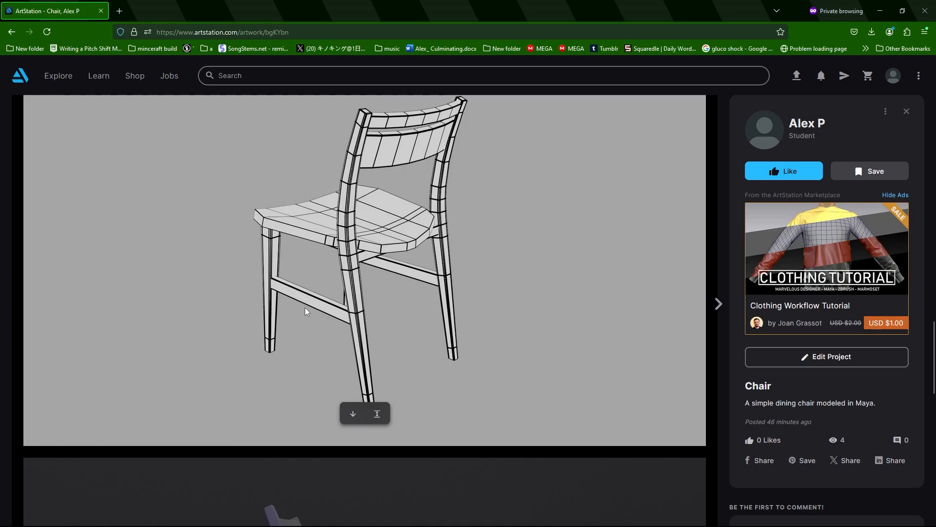
scroll(305, 311, up, 5)
scroll(305, 307, up, 9)
scroll(305, 307, down, 9)
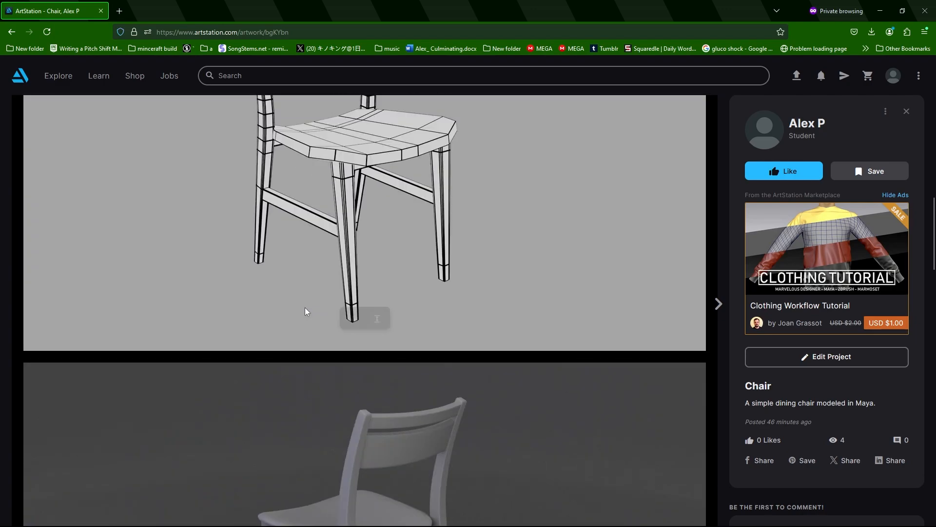
scroll(305, 307, up, 11)
click(811, 130)
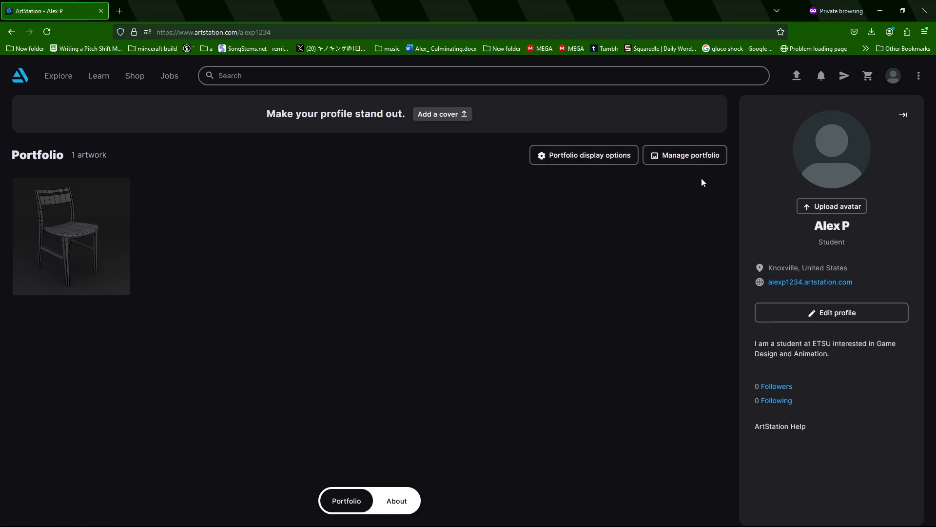
Create a new project from the portfolio manager with the artwork title "Simple Dice".
click(683, 157)
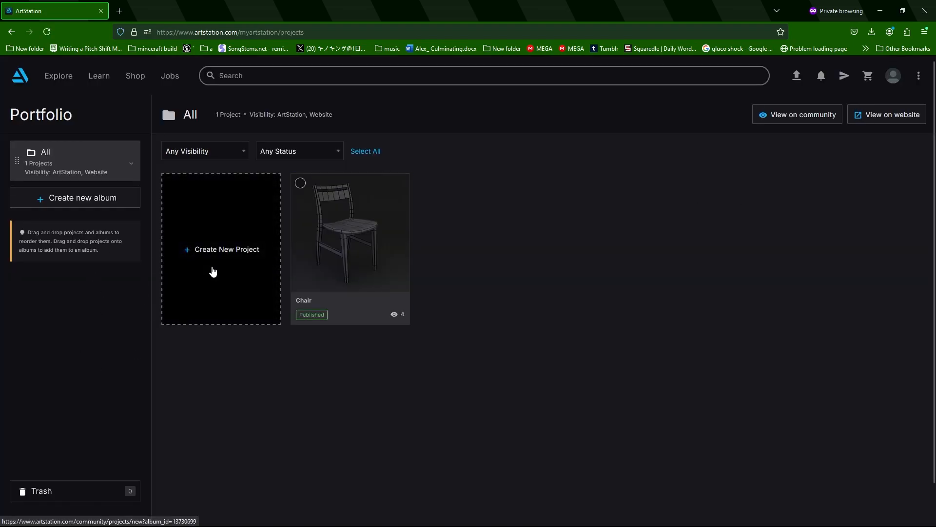
click(232, 247)
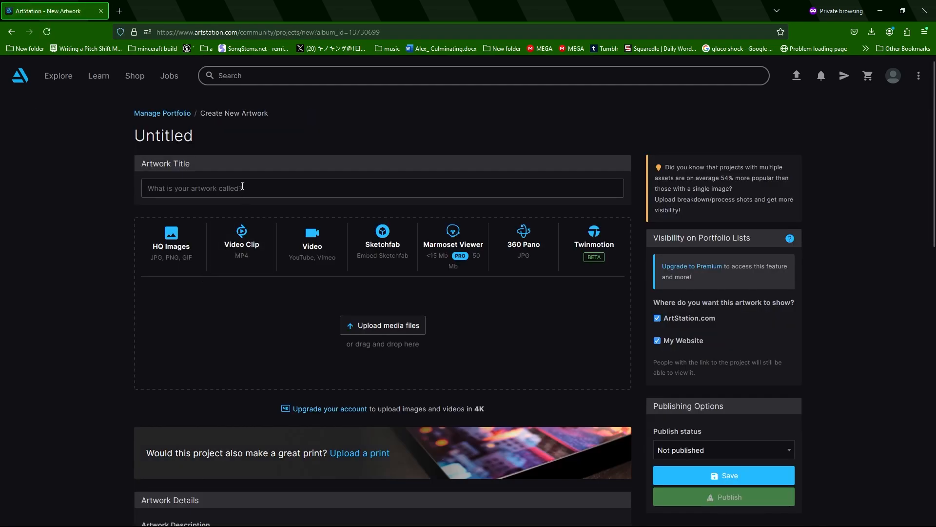
click(242, 186)
text(Simple Di)
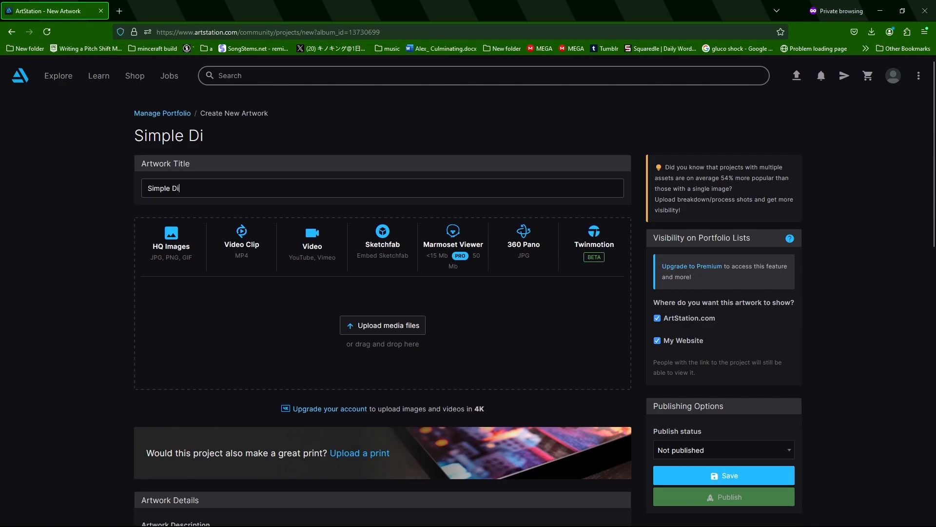
text(ce)
key(Return)
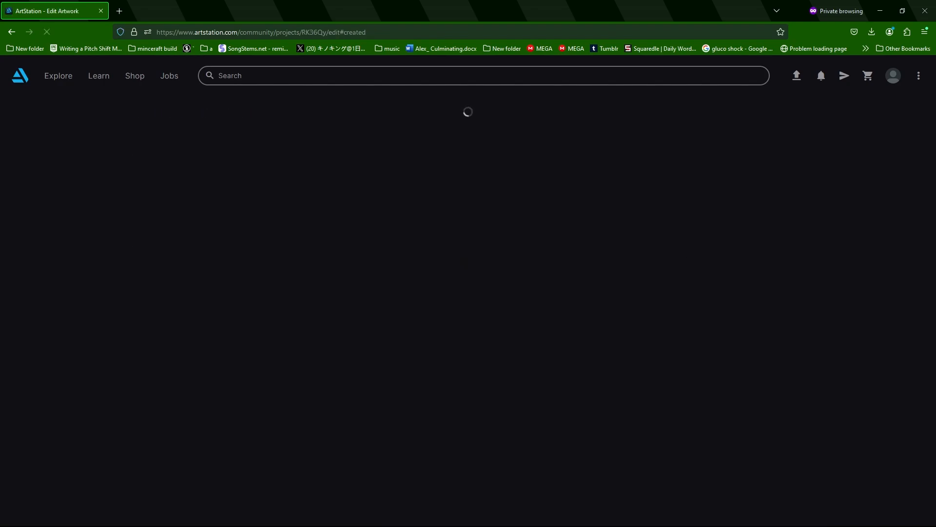
Upload the dice shaded and dice wire images from the images folder to the Simple Dice artwork's media.
scroll(293, 284, down, 1)
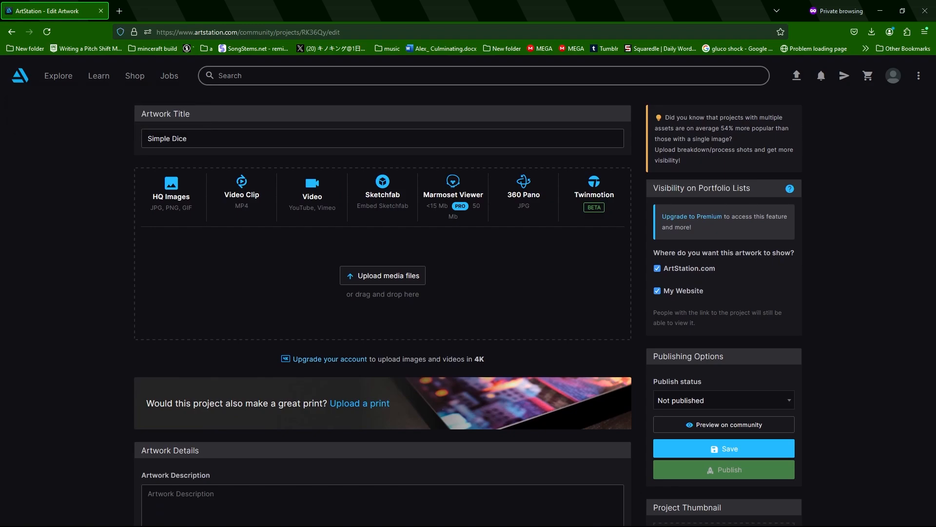
key(alt+Tab)
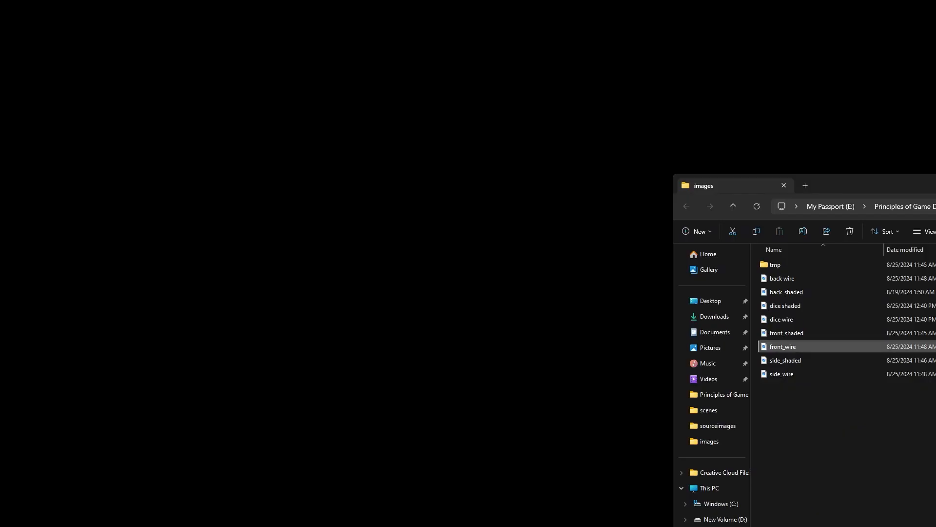
click(812, 306)
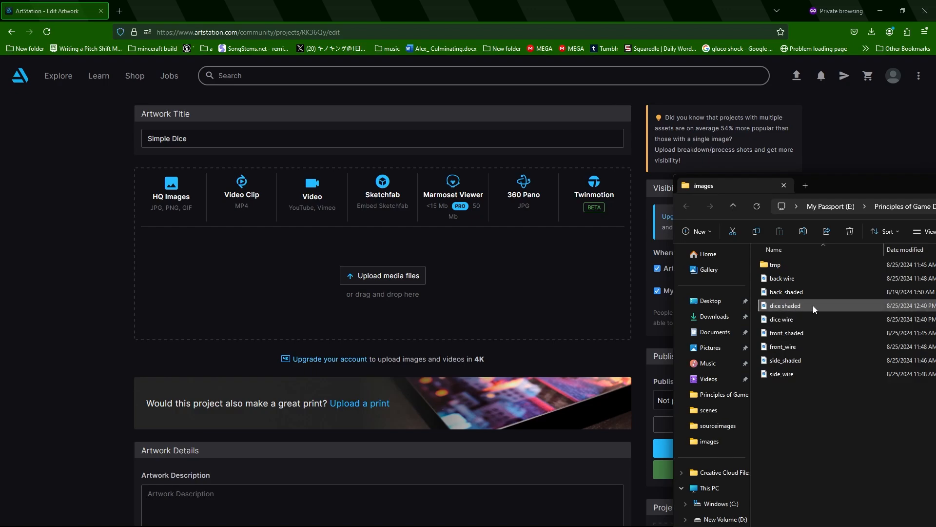
ctrl+click(799, 316)
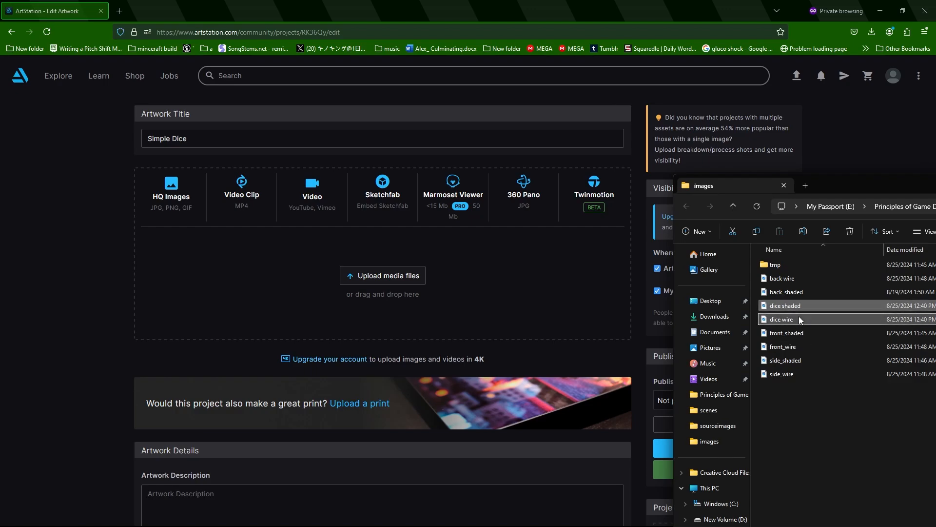
drag(806, 305, 586, 294)
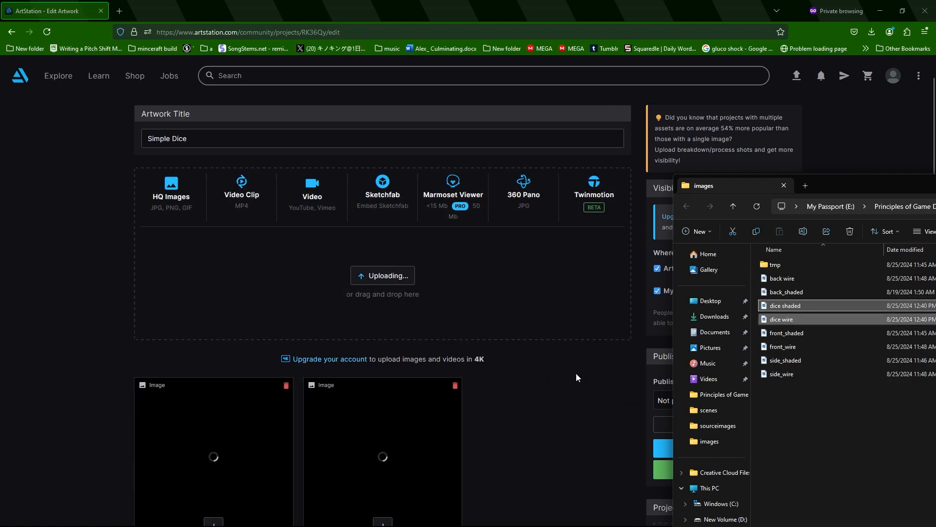
scroll(569, 394, down, 2)
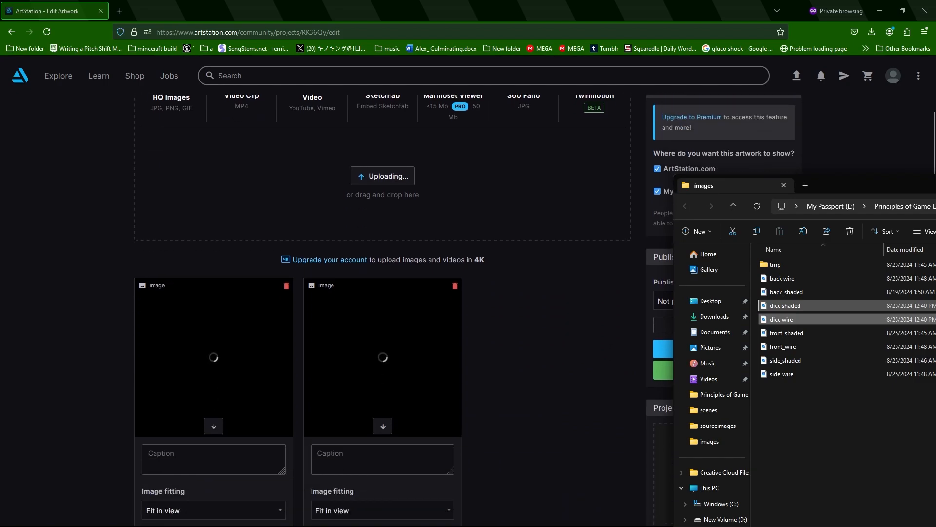
key(alt+Tab)
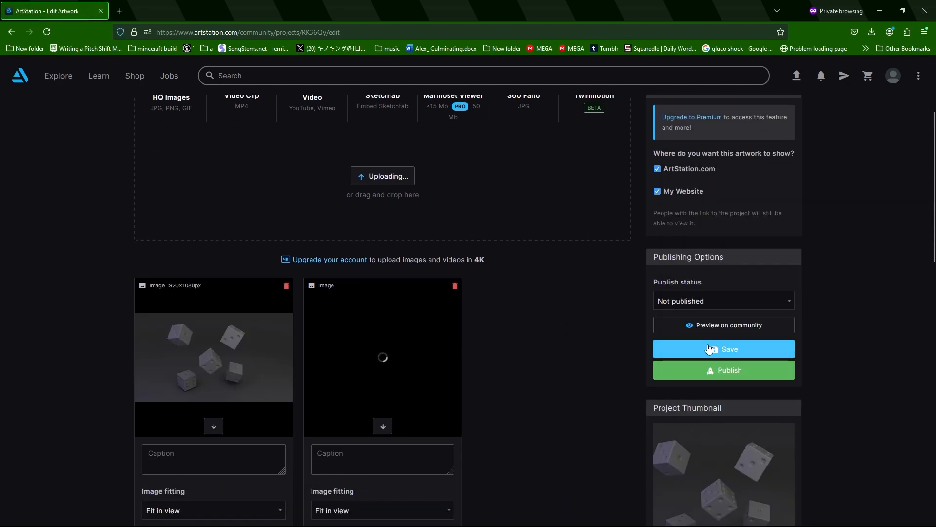
Crop the project thumbnail to a square that frames all five dice.
scroll(714, 346, down, 1)
scroll(715, 345, down, 2)
scroll(654, 319, up, 1)
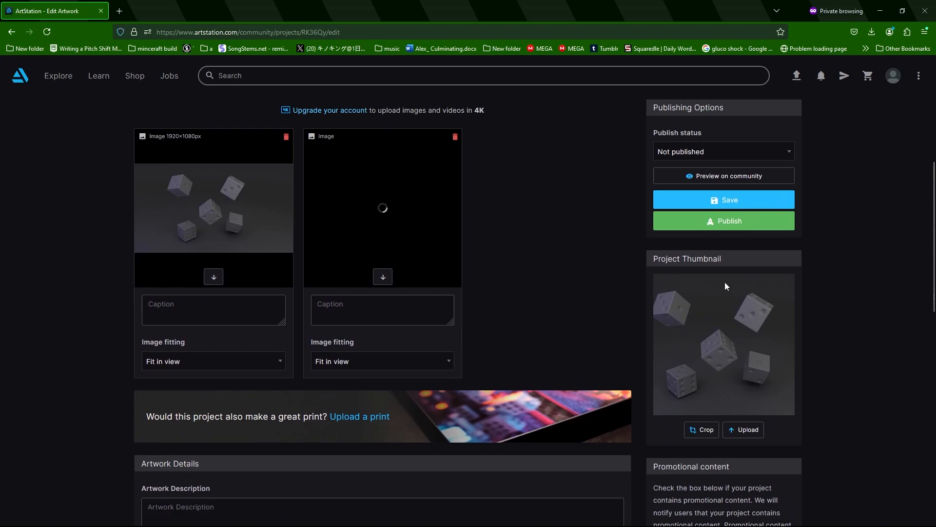
click(709, 433)
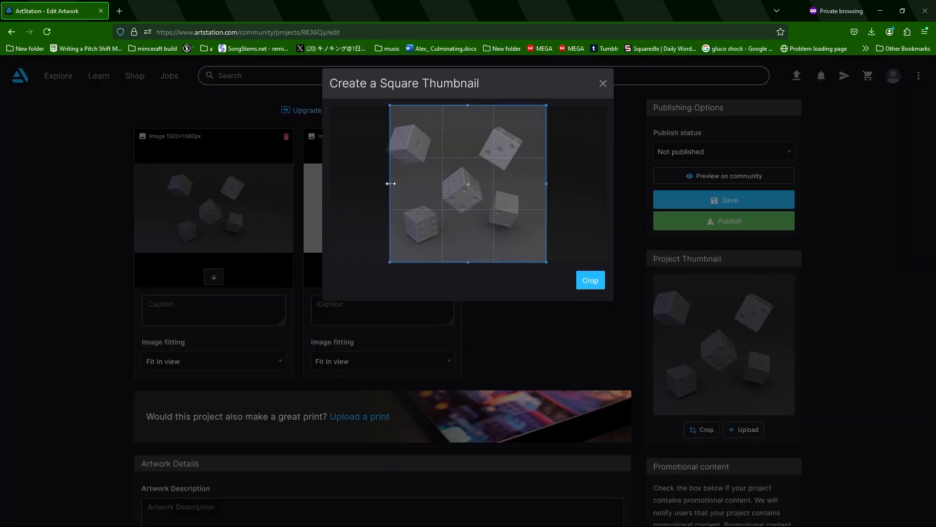
drag(443, 175, 432, 171)
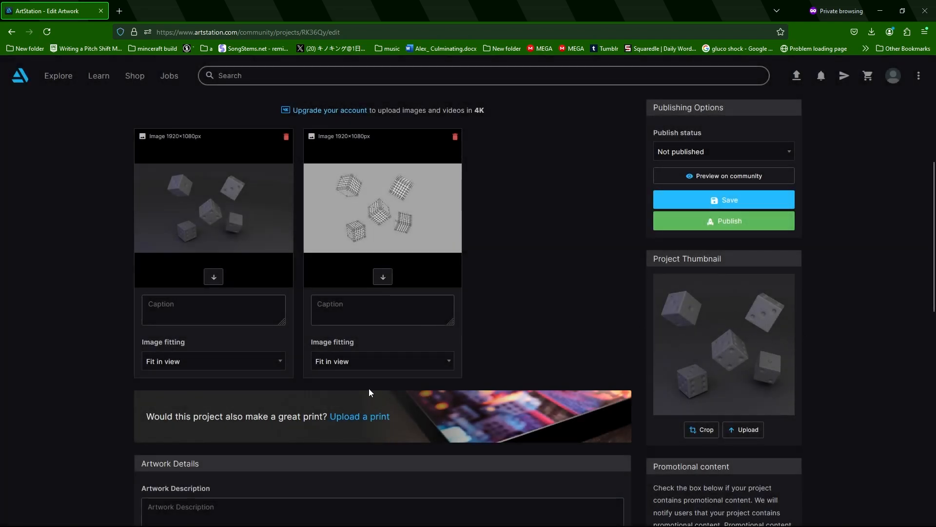
Add an artwork description stating that the simple dice are modeled in Maya.
scroll(368, 390, up, 6)
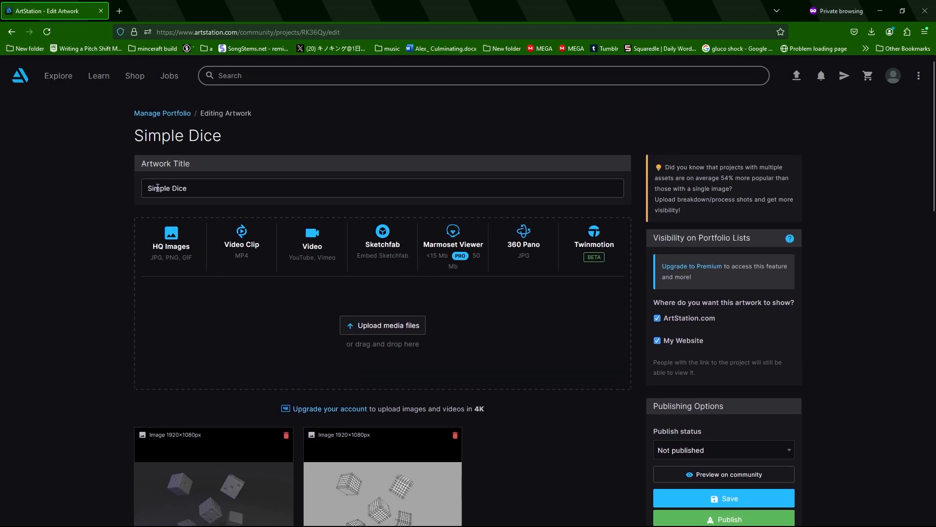
scroll(250, 262, down, 7)
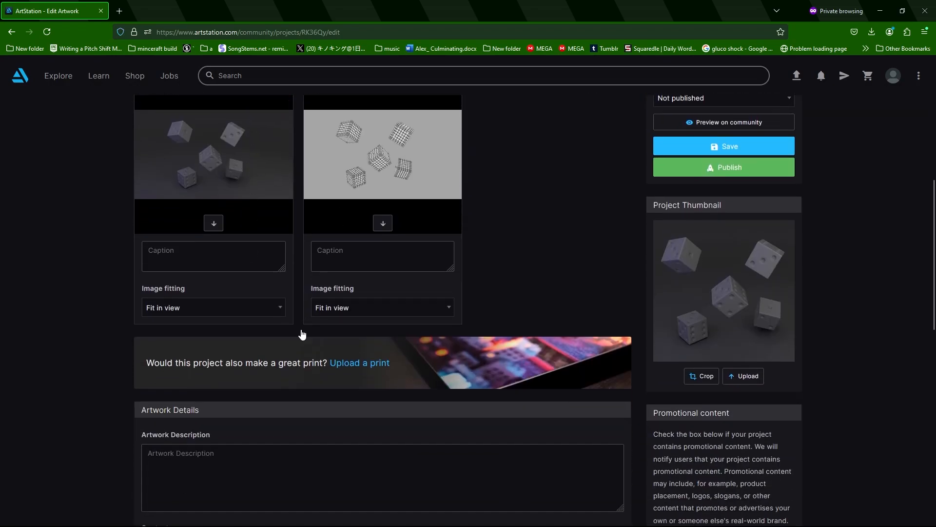
scroll(302, 334, down, 2)
click(229, 368)
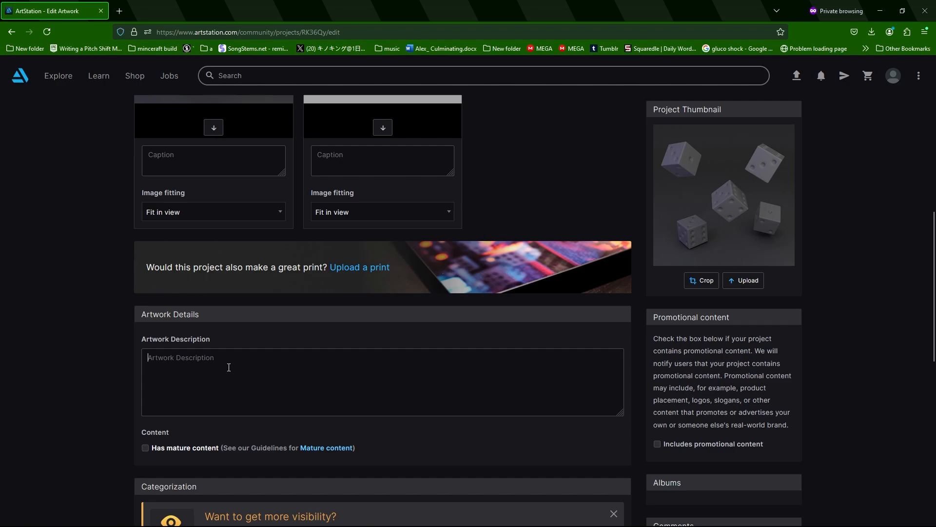
text(Simple Dice model)
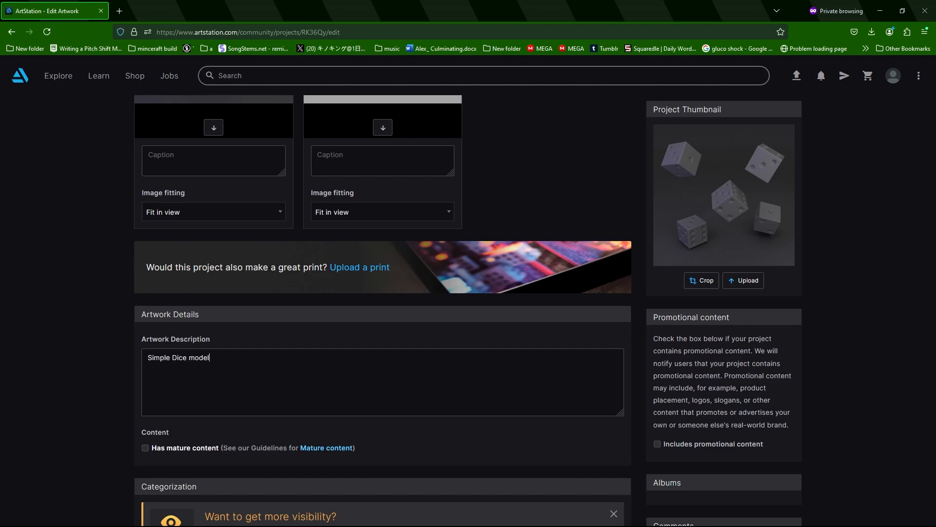
text(aya.)
Publish the Simple Dice project without sharing it to social media, and open the profile portfolio.
scroll(407, 297, up, 5)
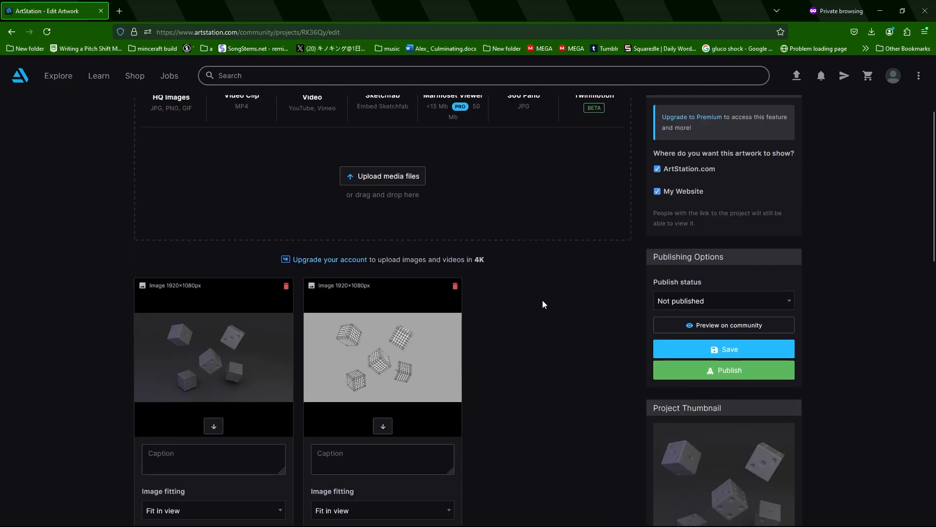
click(721, 374)
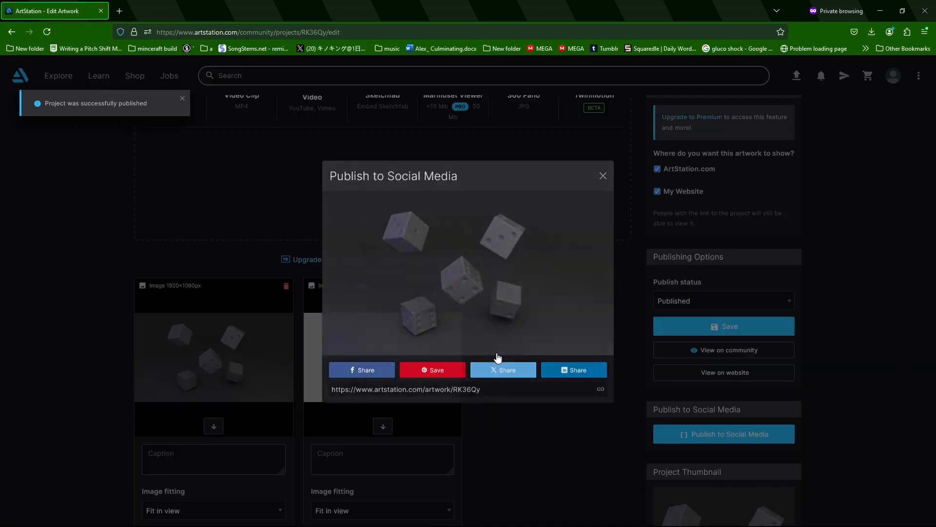
click(603, 186)
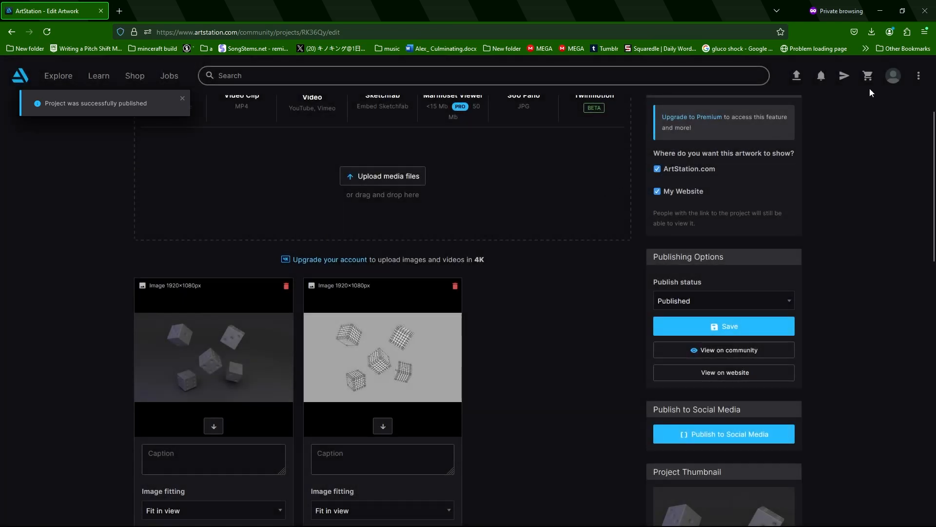
mouse_move(890, 82)
click(837, 119)
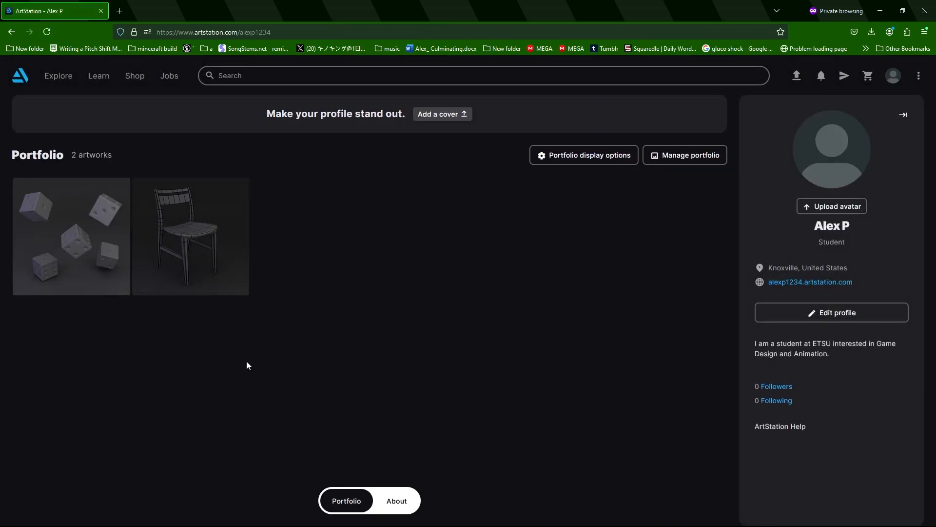
Open portfolio management and create a new album titled "3D Modeling", visible on ArtStation.com and the website.
click(708, 158)
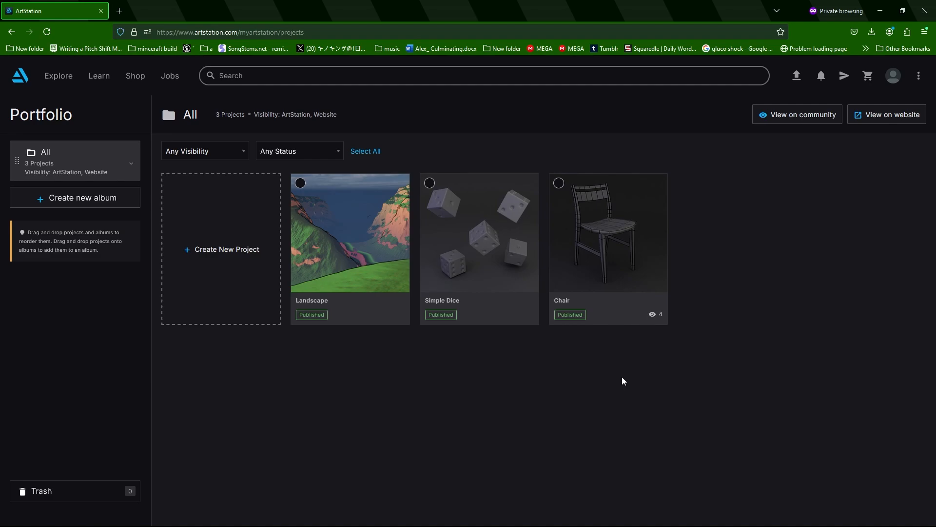
click(116, 201)
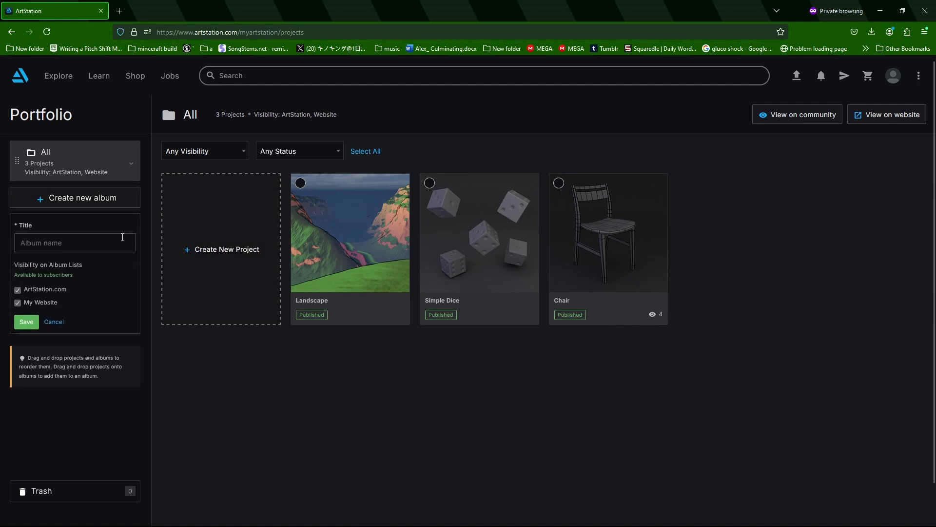
text(#d)
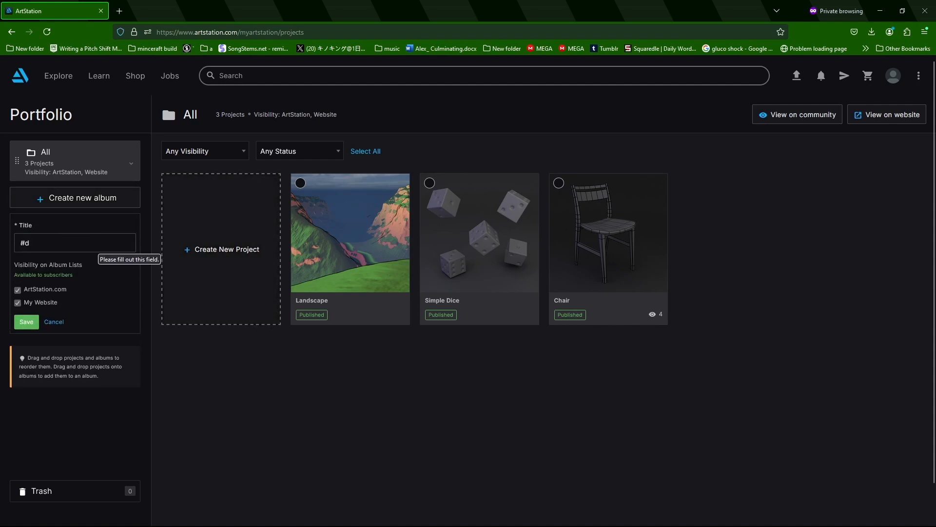
text(D)
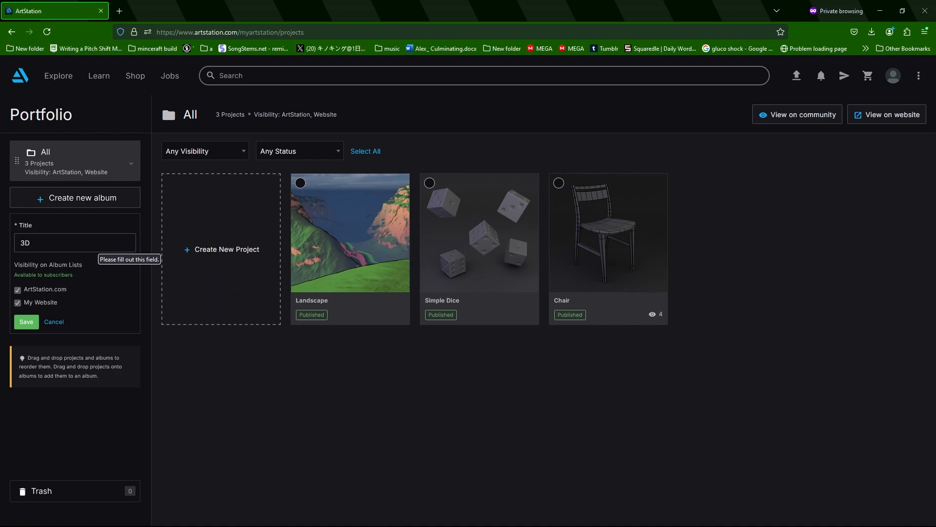
text( Modeling)
key(Return)
Create a second album titled "Landscapes" with the same default visibility.
click(104, 243)
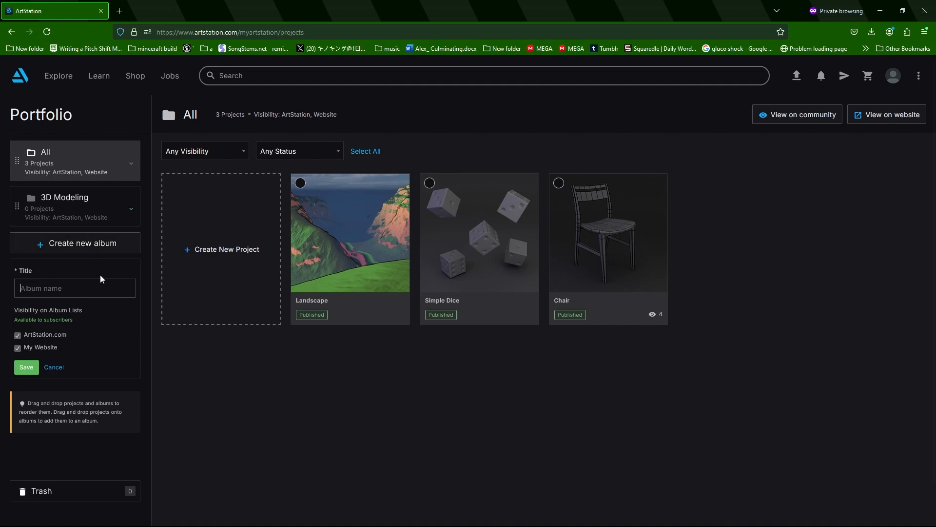
text(Landsac)
text(pes)
key(Return)
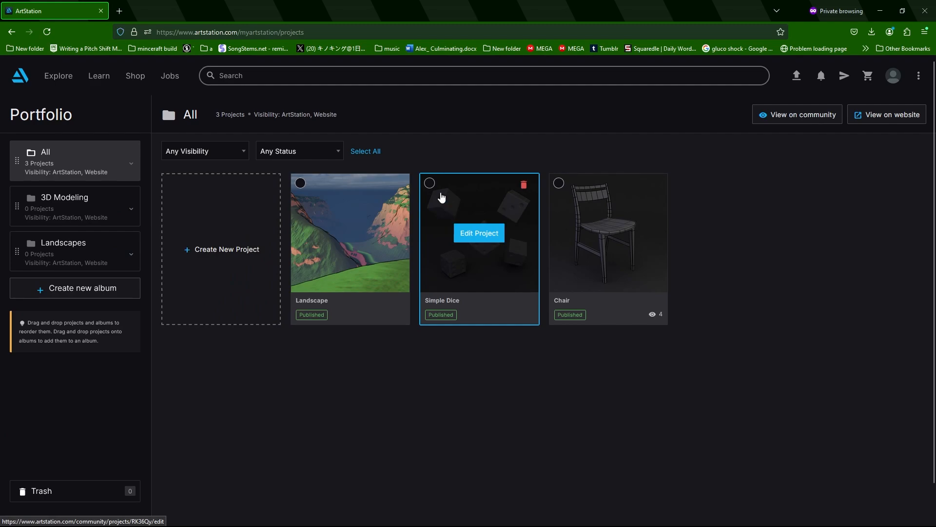
Assign the Simple Dice and Chair projects to the 3D Modeling album.
click(429, 183)
click(559, 184)
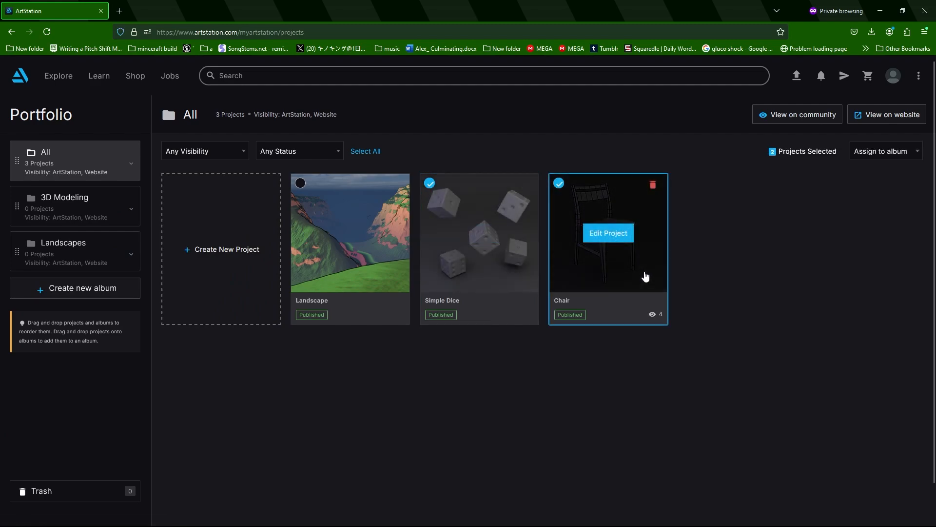
click(895, 155)
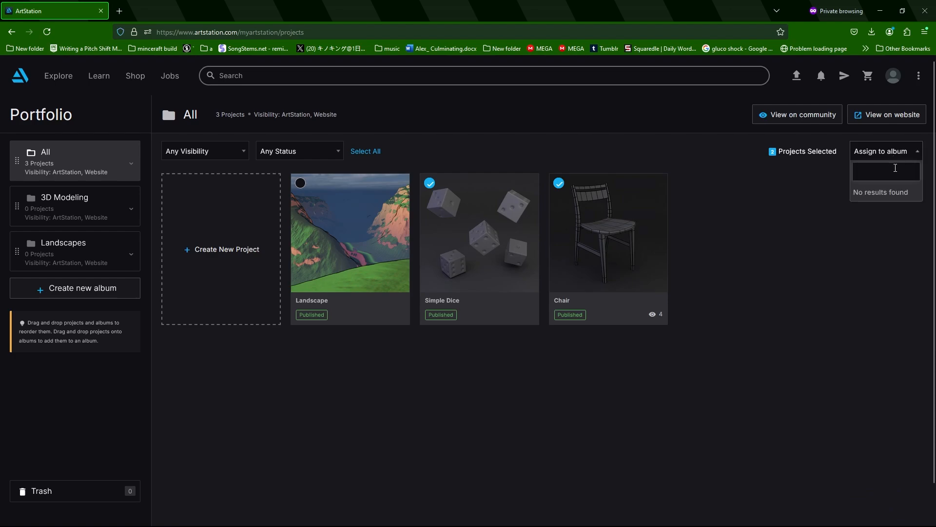
text(3D)
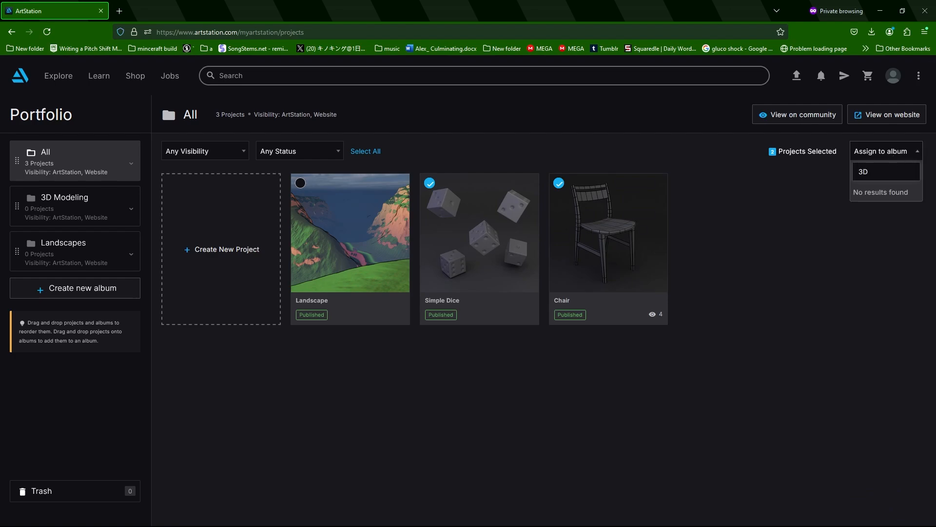
text( Modeling)
click(788, 319)
drag(479, 246, 57, 211)
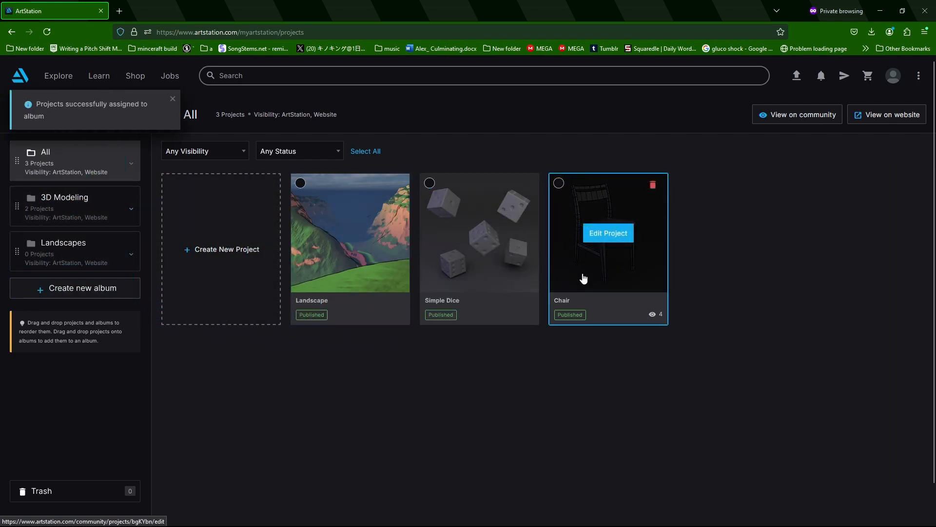
drag(584, 278, 100, 204)
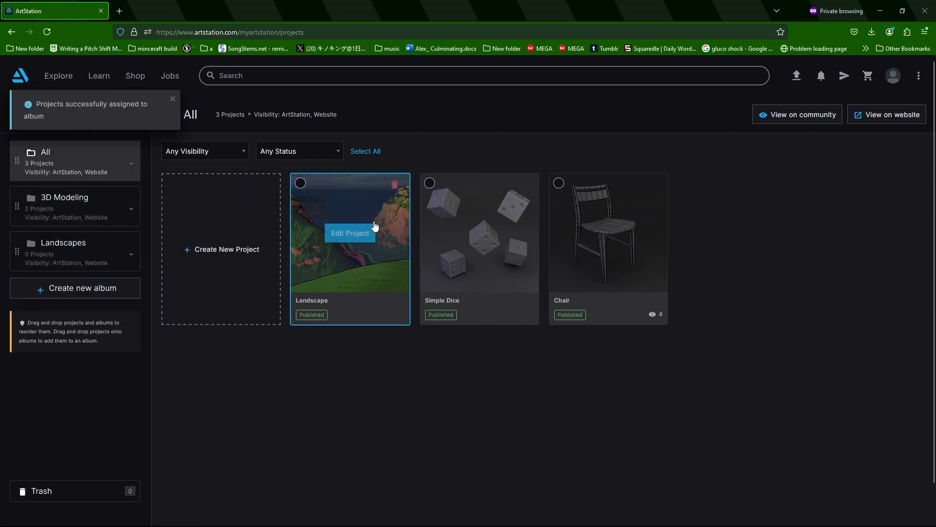
Assign the Landscape project to the Landscapes album.
drag(374, 225, 80, 253)
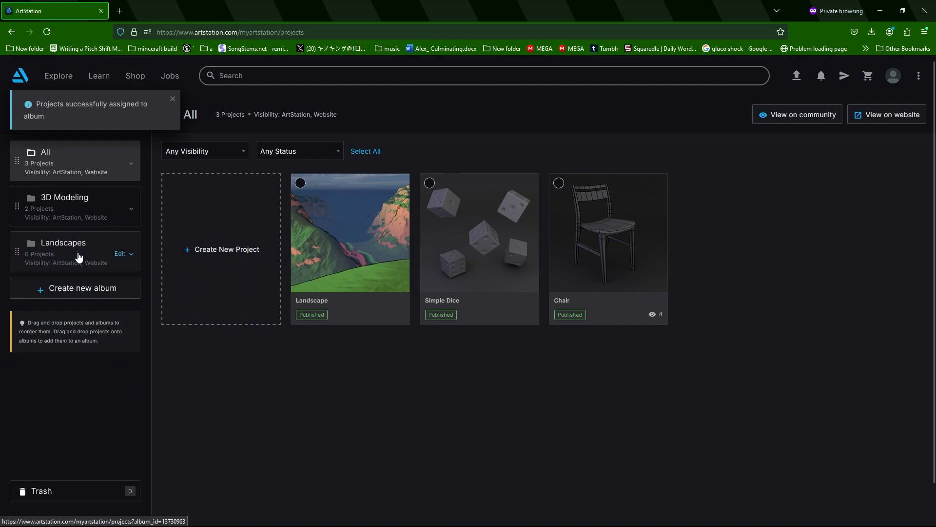
drag(340, 190, 74, 252)
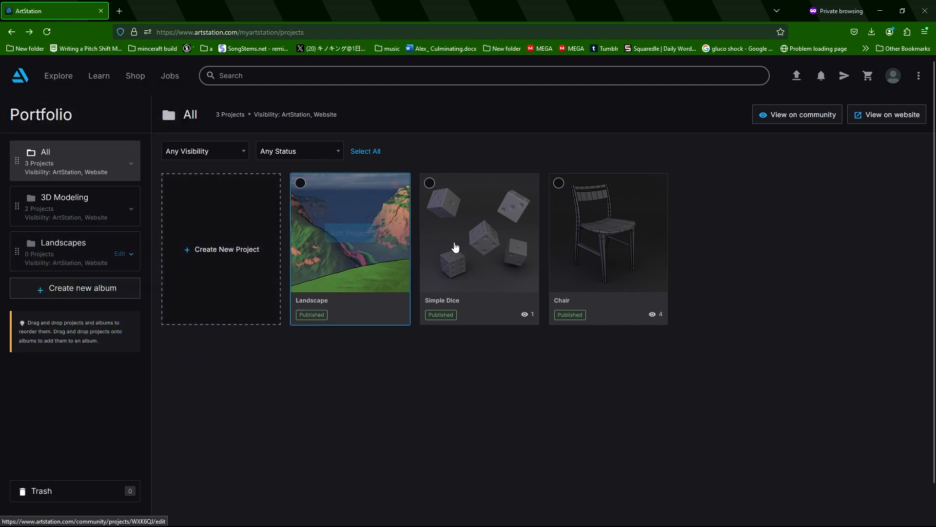
click(300, 183)
click(886, 151)
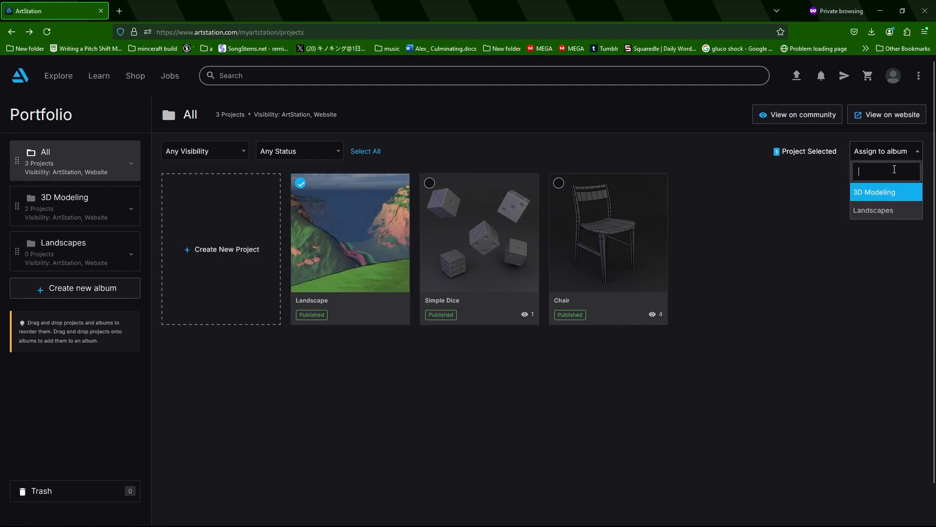
text(land)
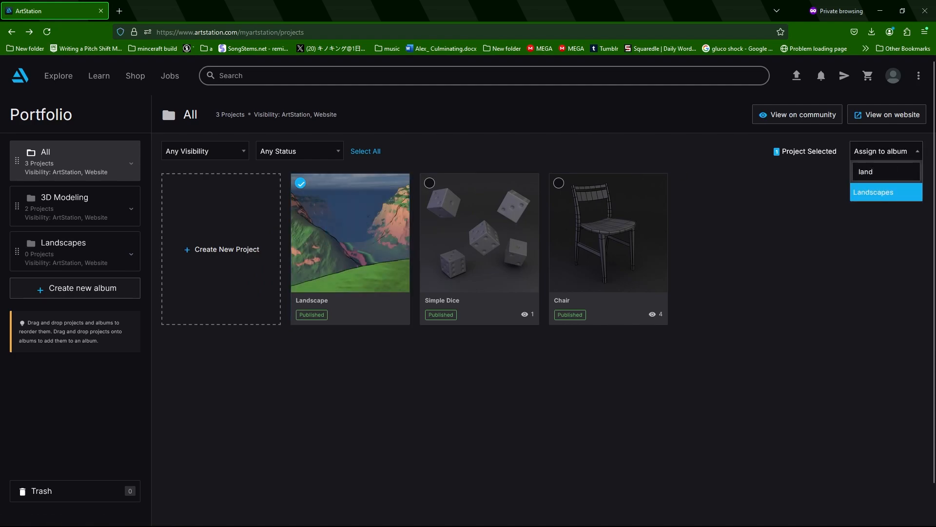
click(906, 197)
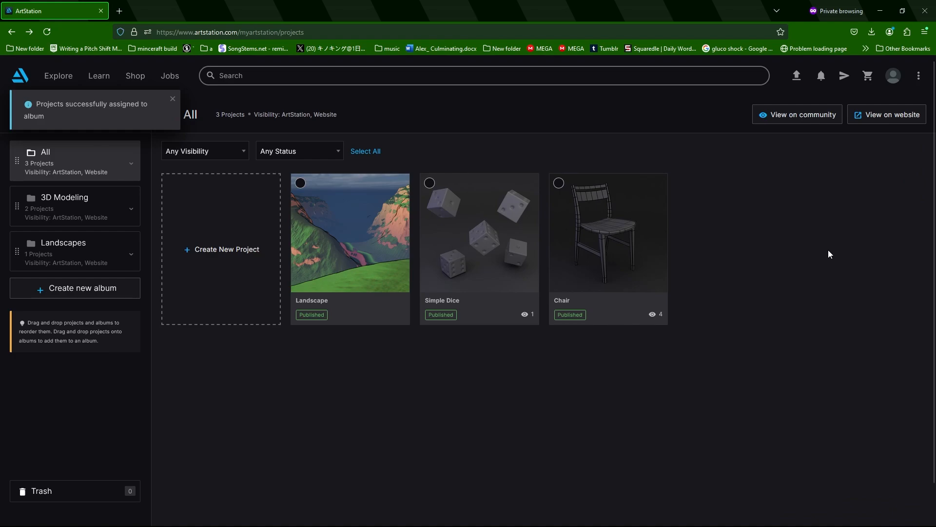
Check the contents of the 3D Modeling and Landscapes albums in portfolio management and on the profile page.
click(126, 209)
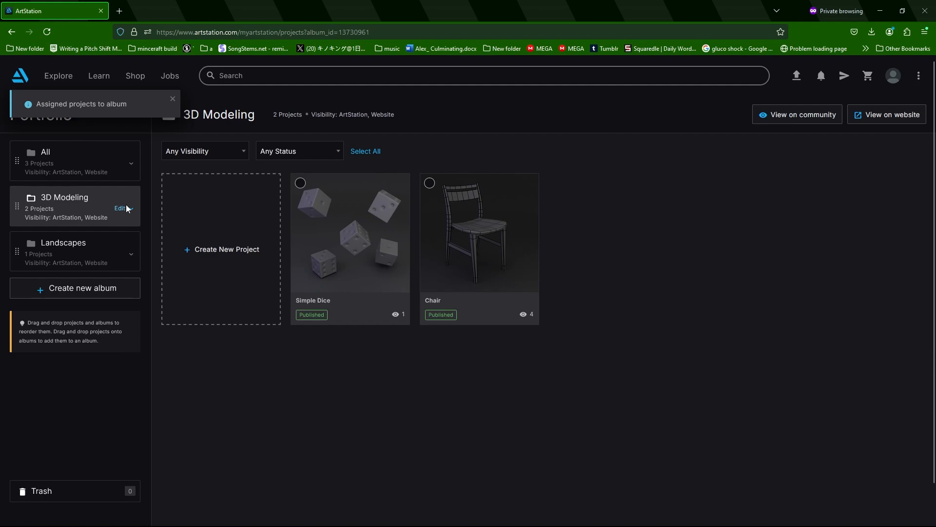
click(84, 242)
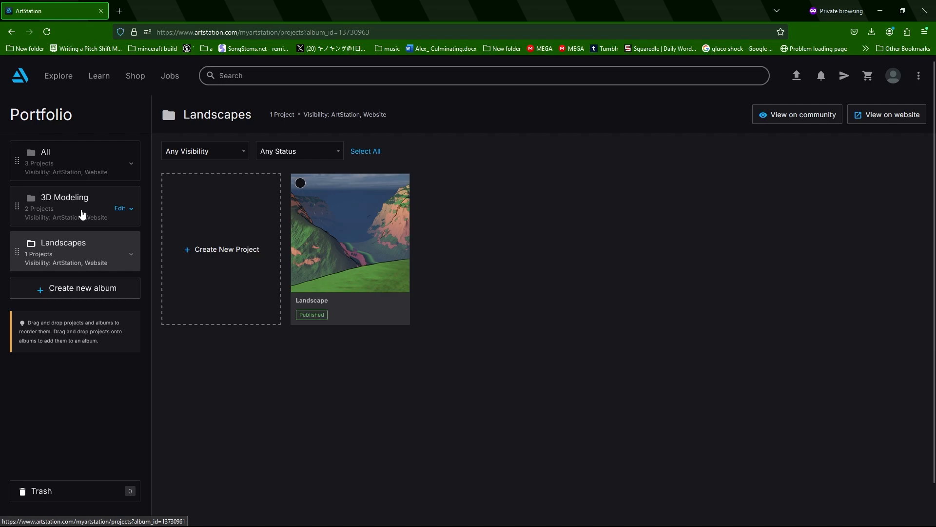
click(892, 76)
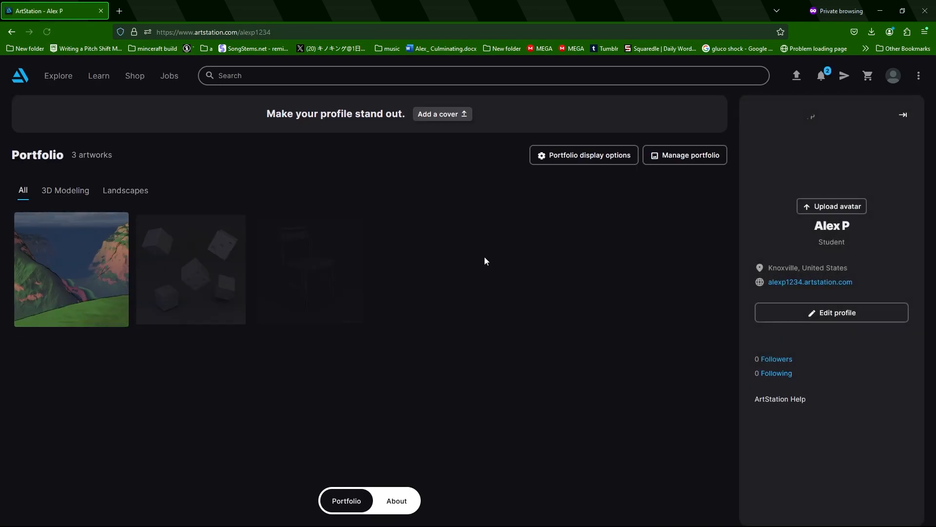
click(74, 192)
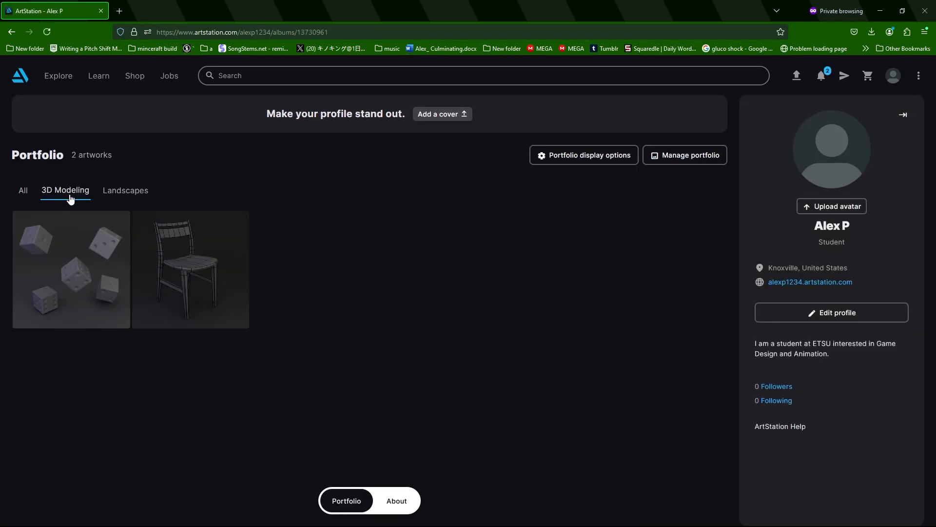
click(114, 195)
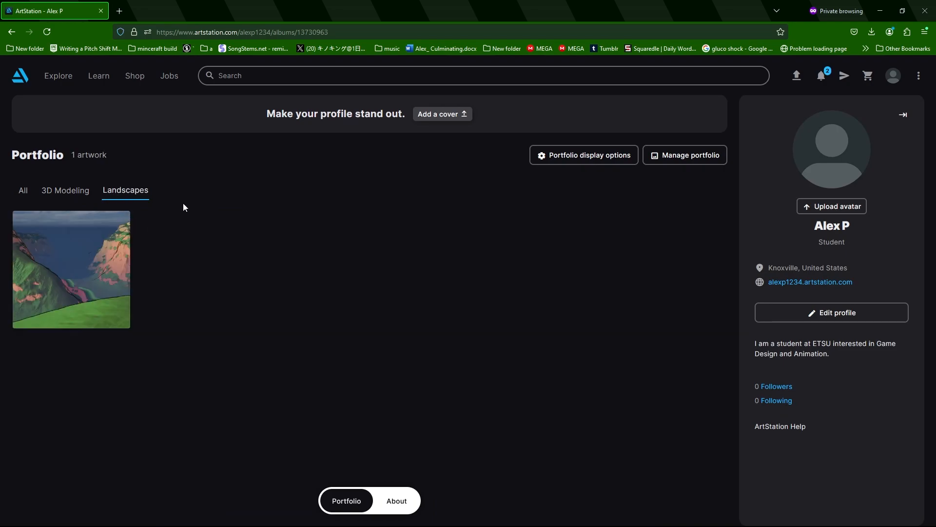
click(75, 195)
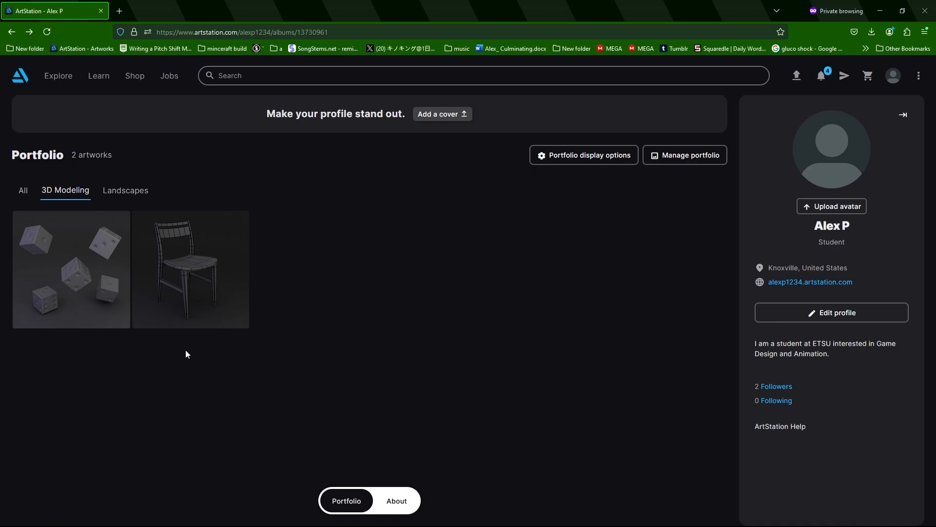
Search ArtStation for "etsu dice" and browse the resulting artworks.
click(266, 75)
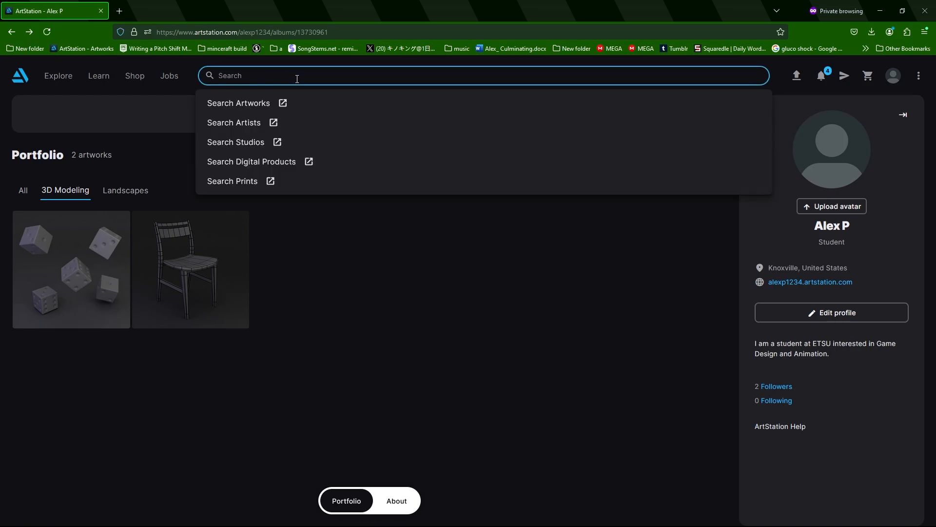
text(etsu dice)
key(Return)
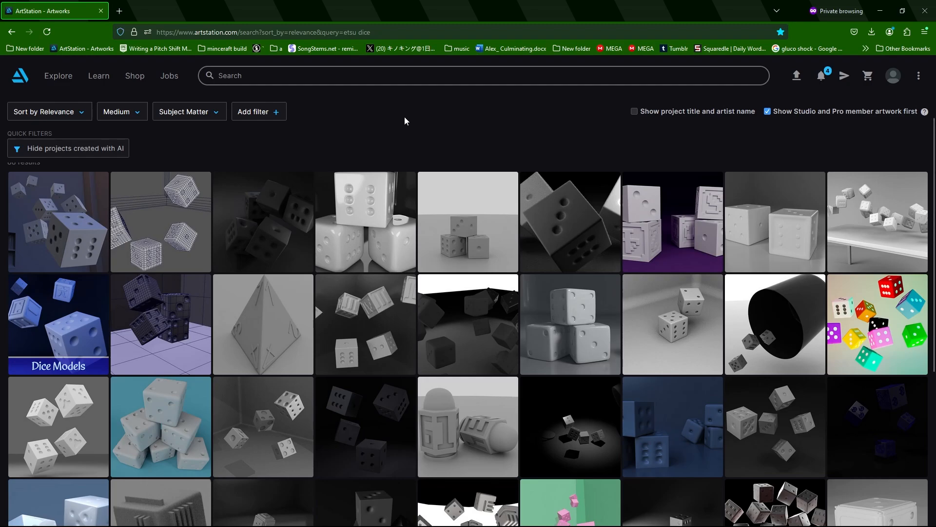
scroll(462, 157, down, 4)
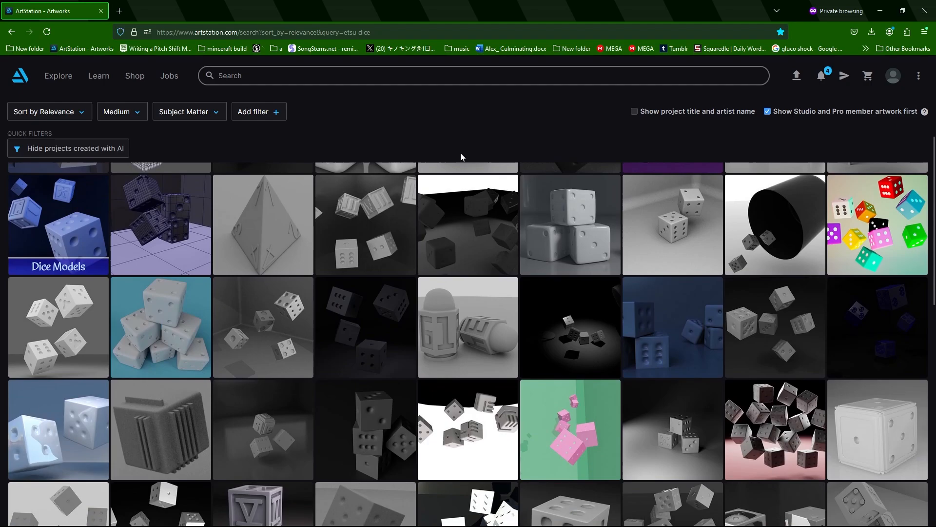
scroll(461, 153, down, 1)
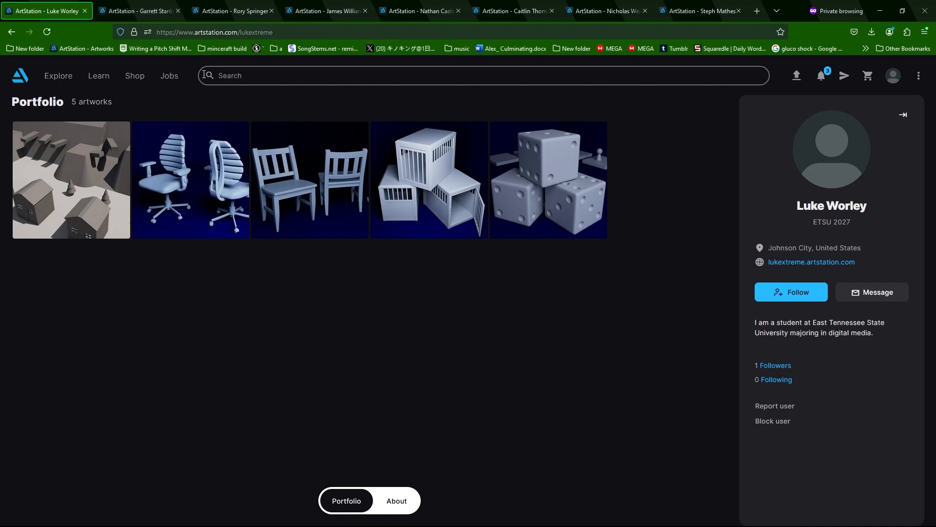
Go through the student portfolios in the open browser tabs, comparing their thumbnails, albums and profile details.
click(146, 12)
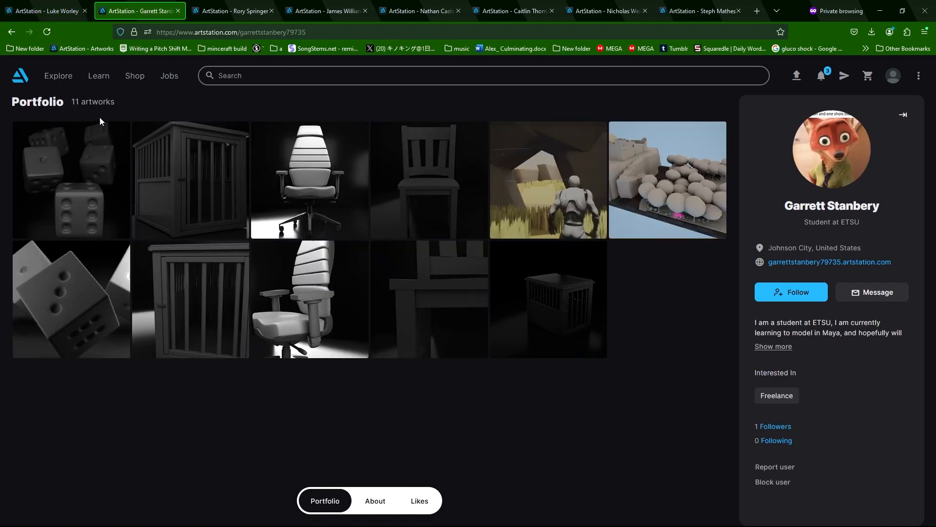
click(233, 16)
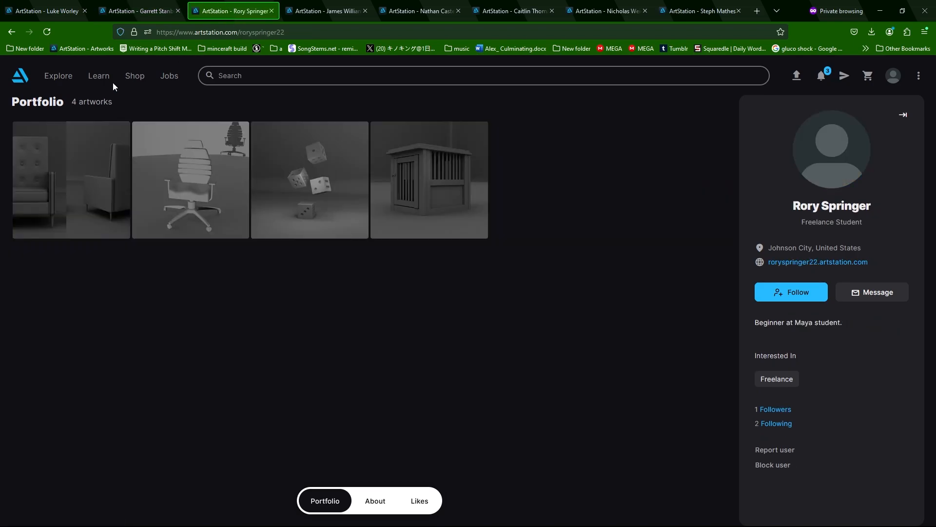
click(320, 11)
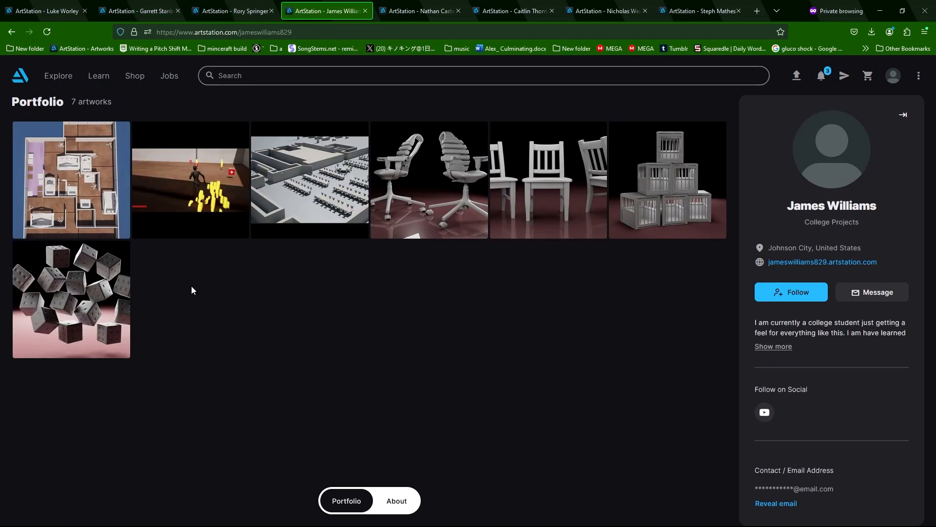
click(417, 5)
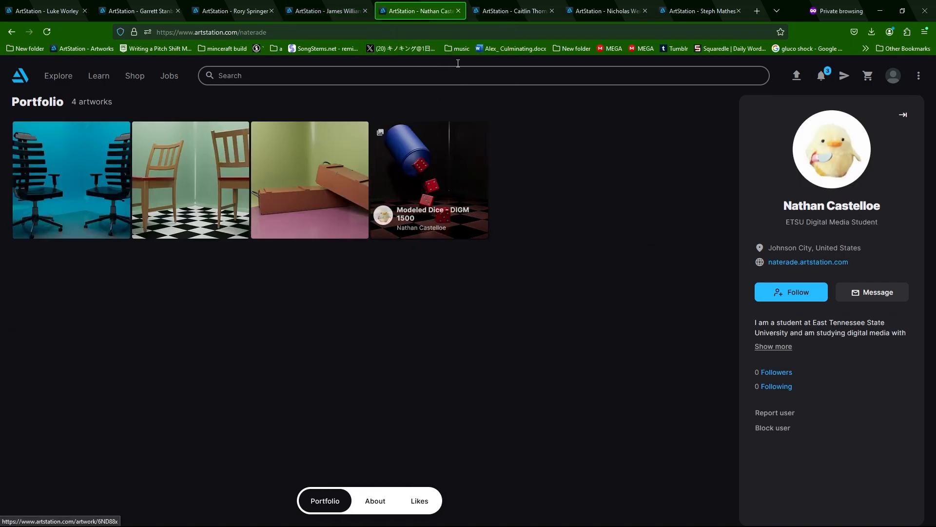
click(502, 12)
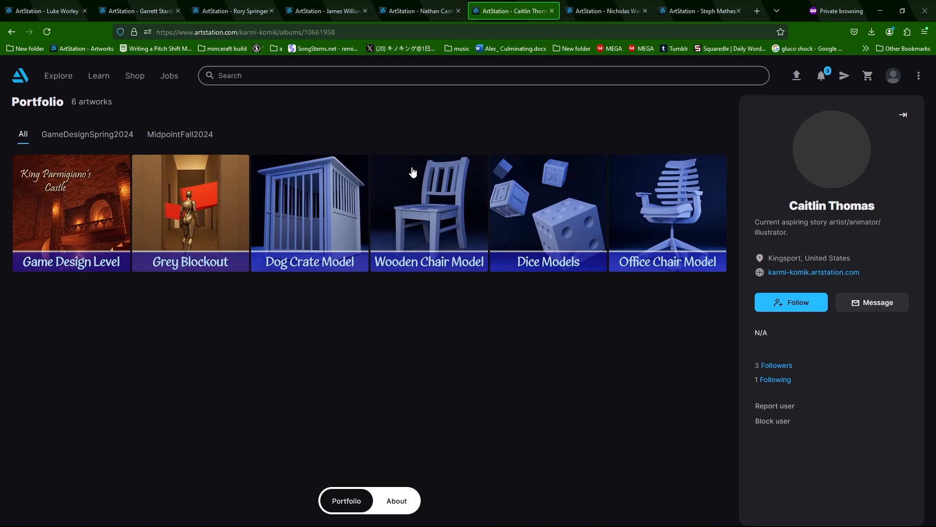
click(580, 11)
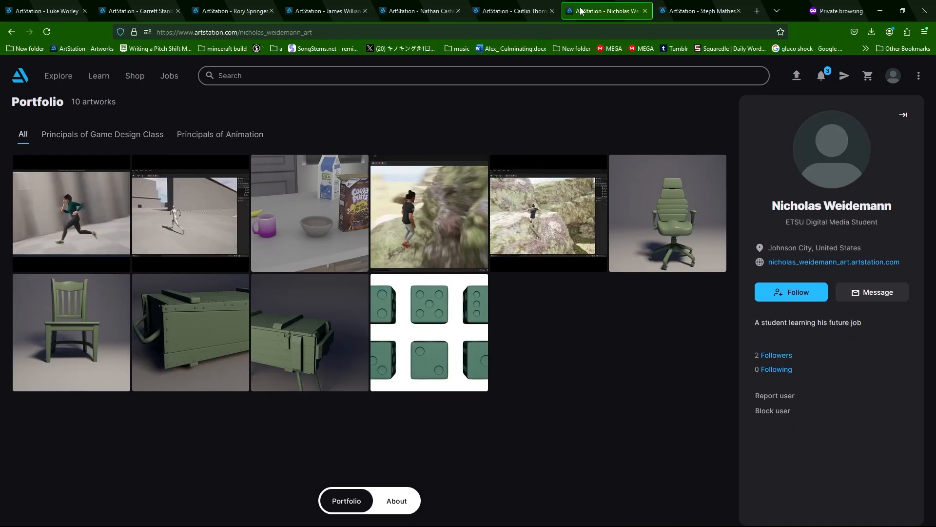
click(676, 6)
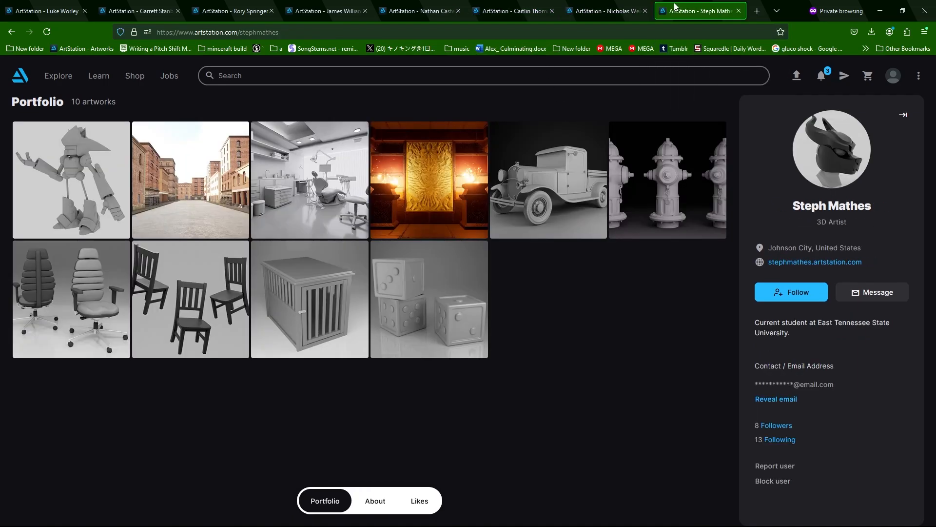